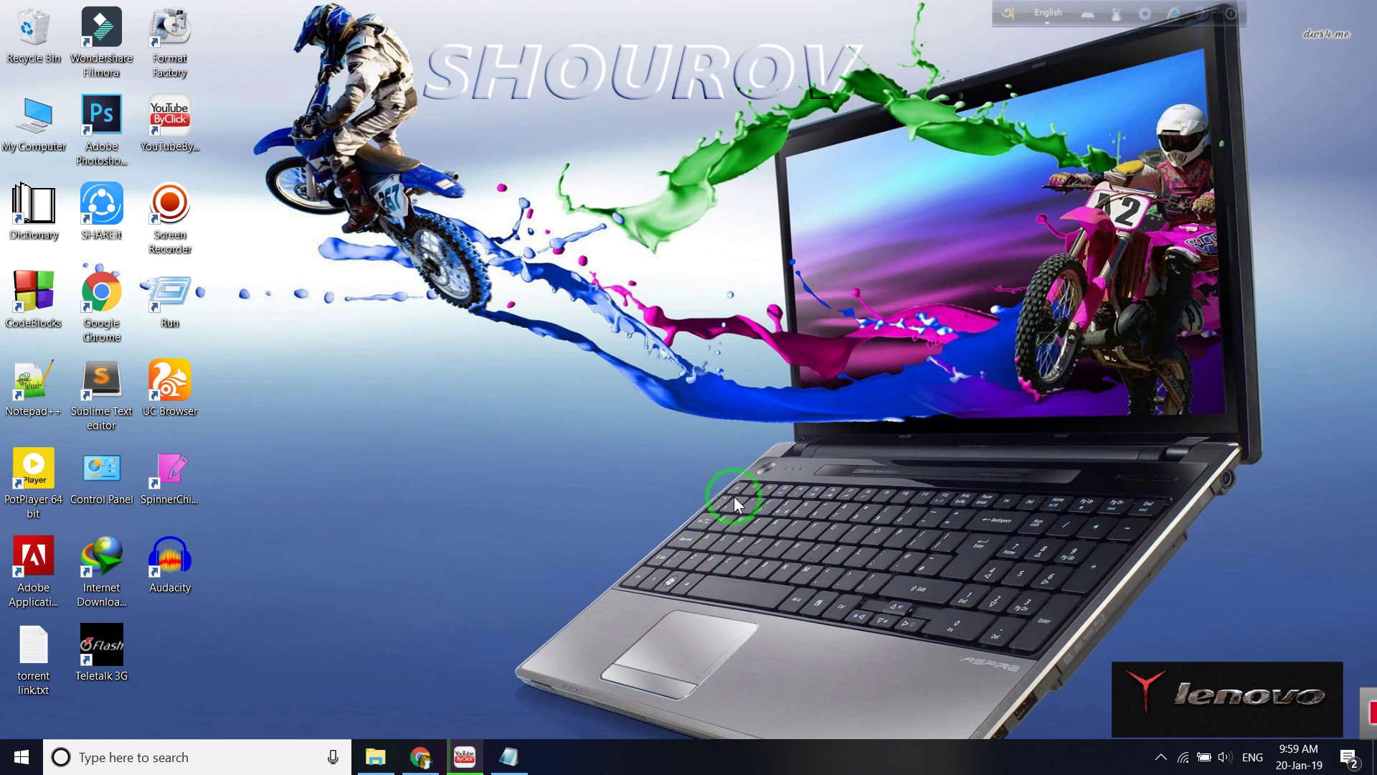
right_click(557, 205)
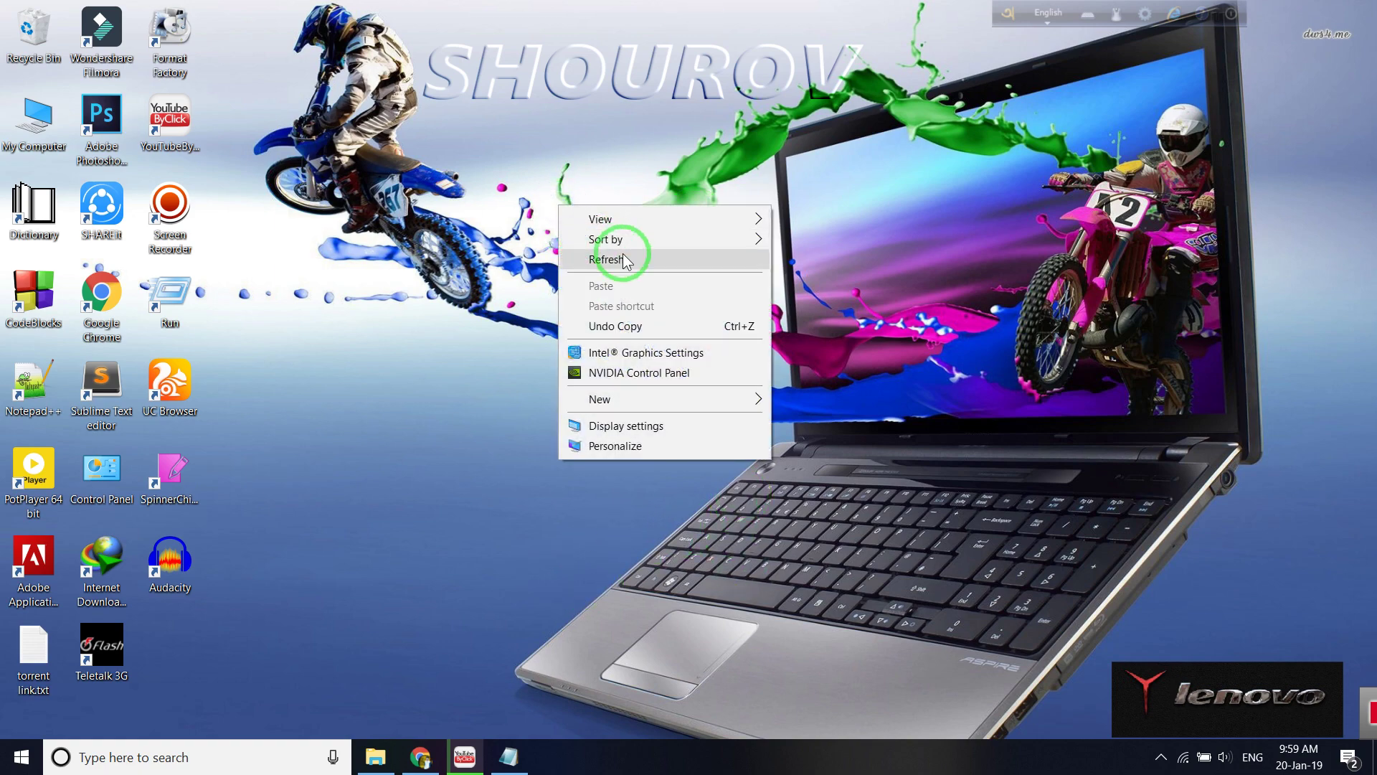
left_click(621, 256)
left_click(419, 755)
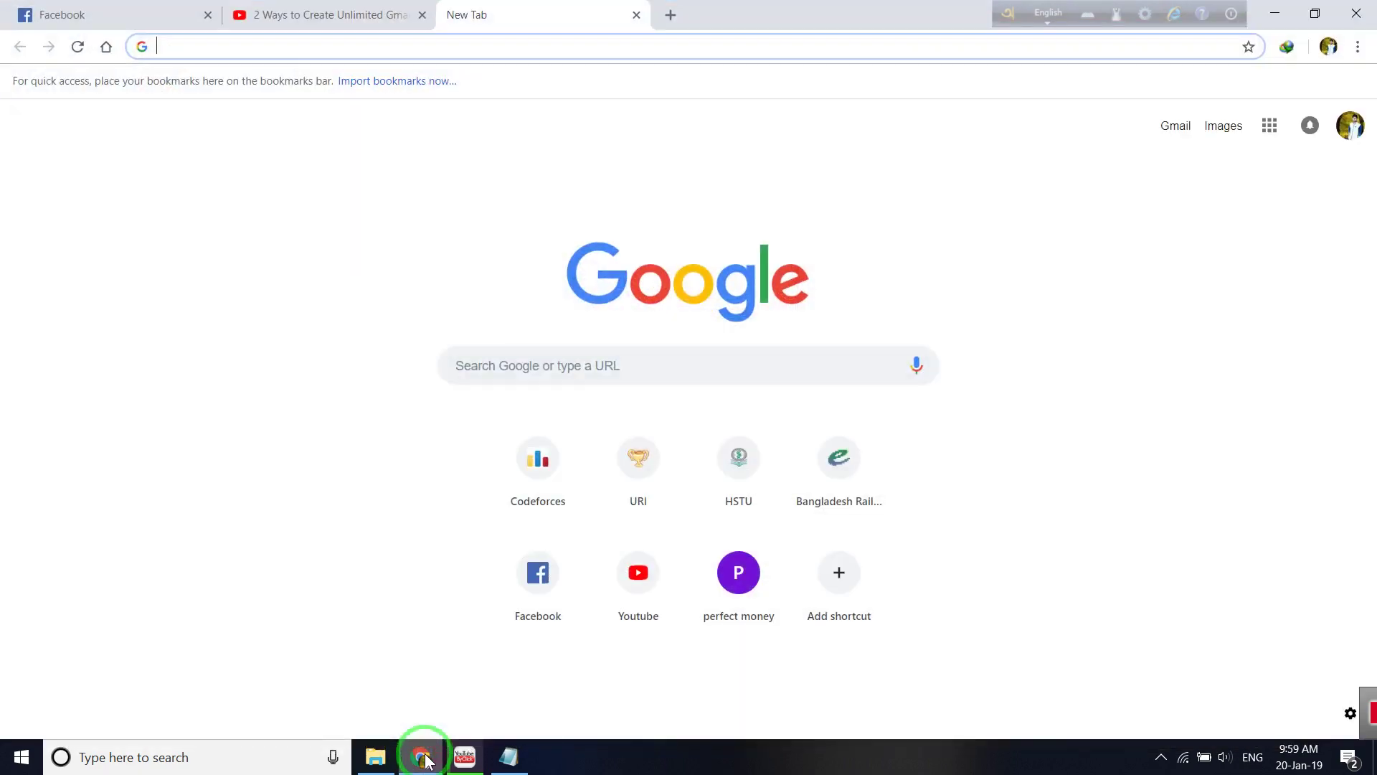
left_click(517, 44)
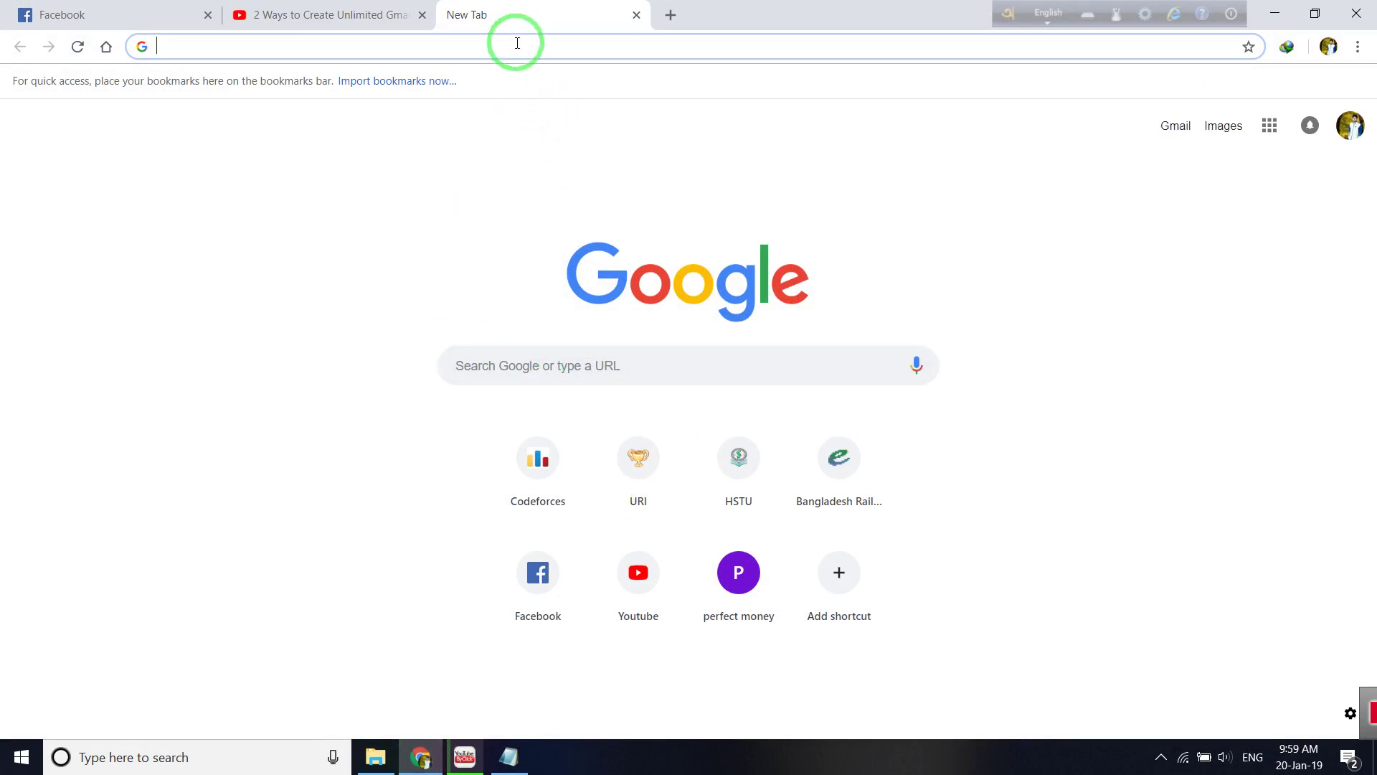
left_click(526, 754)
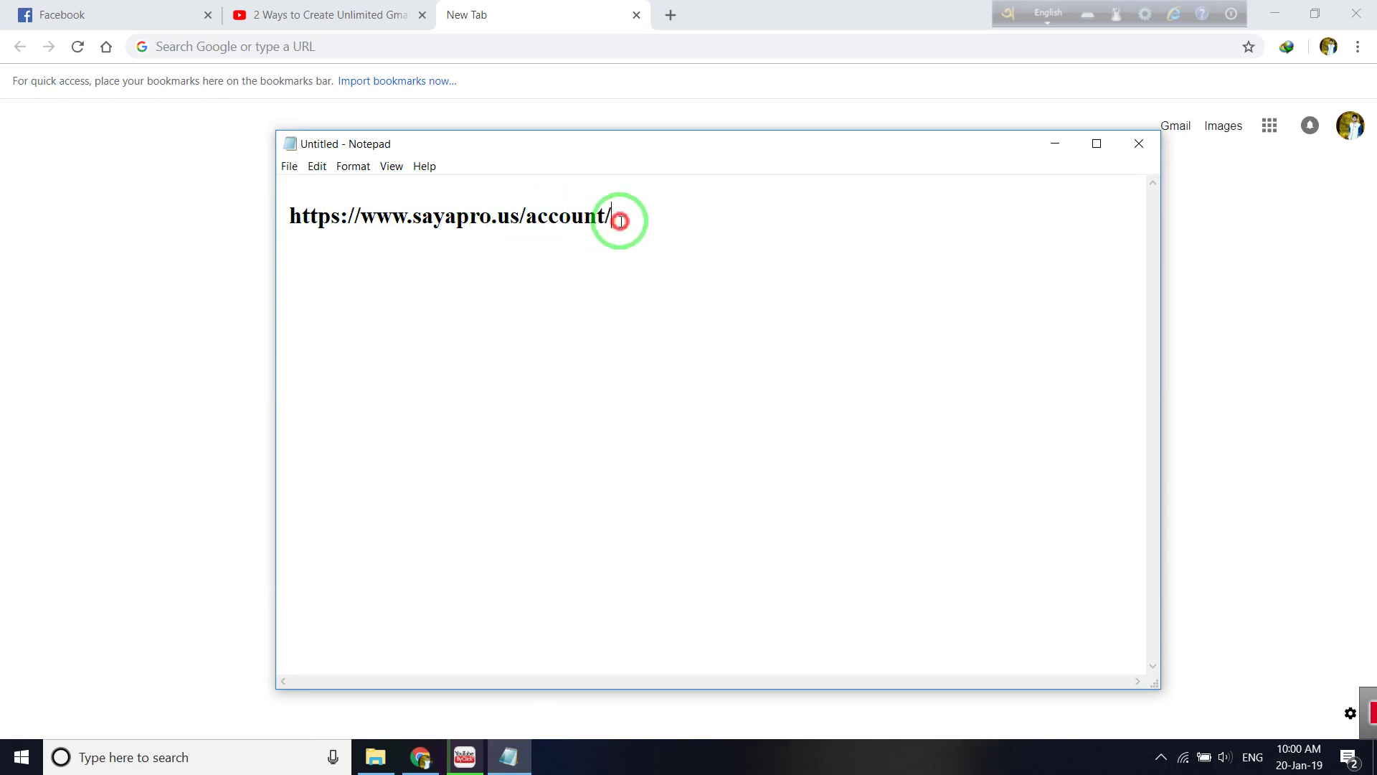
left_click_drag(620, 221, 290, 219)
key("ctrl+c")
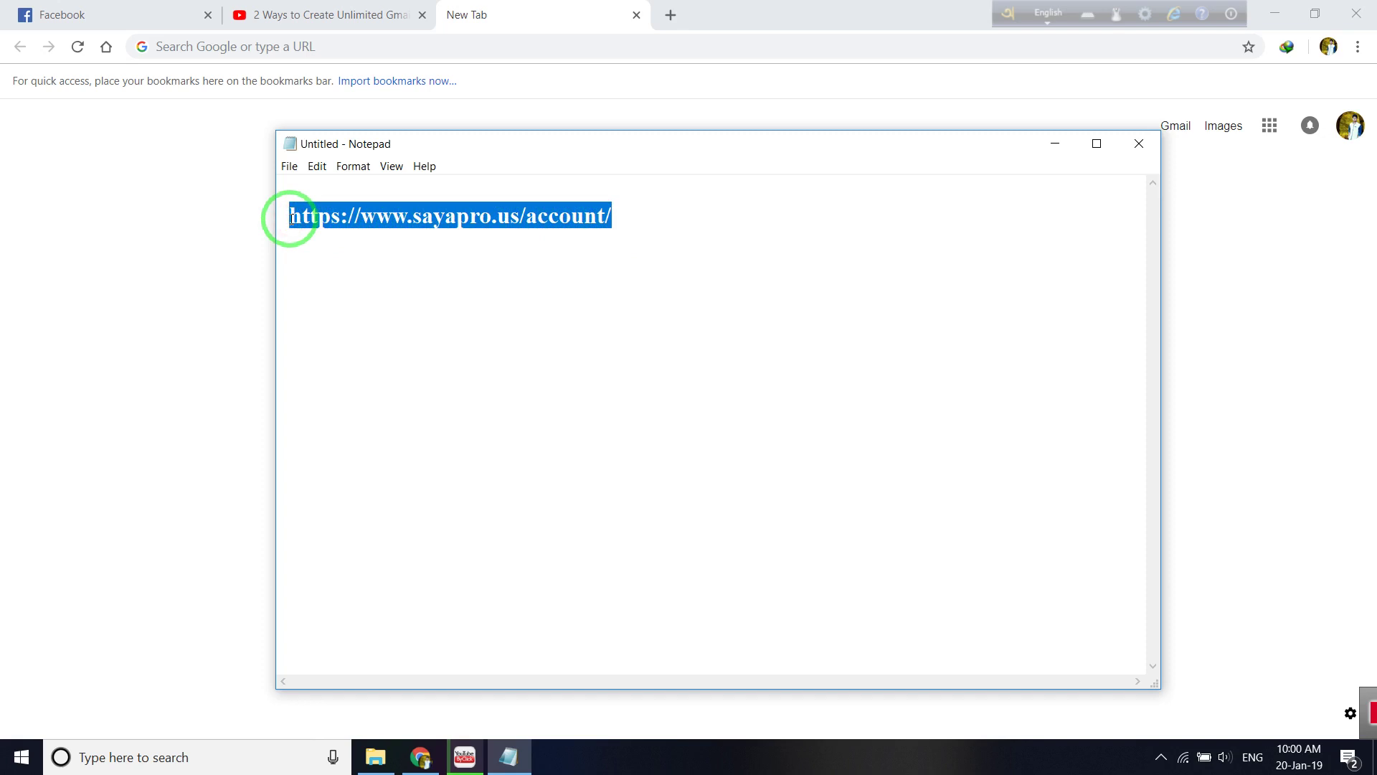
Step: Minimize Notepad and load the copied sayapro.us account URL in Chrome's new tab
left_click(1055, 143)
left_click(496, 46)
key("ctrl+v")
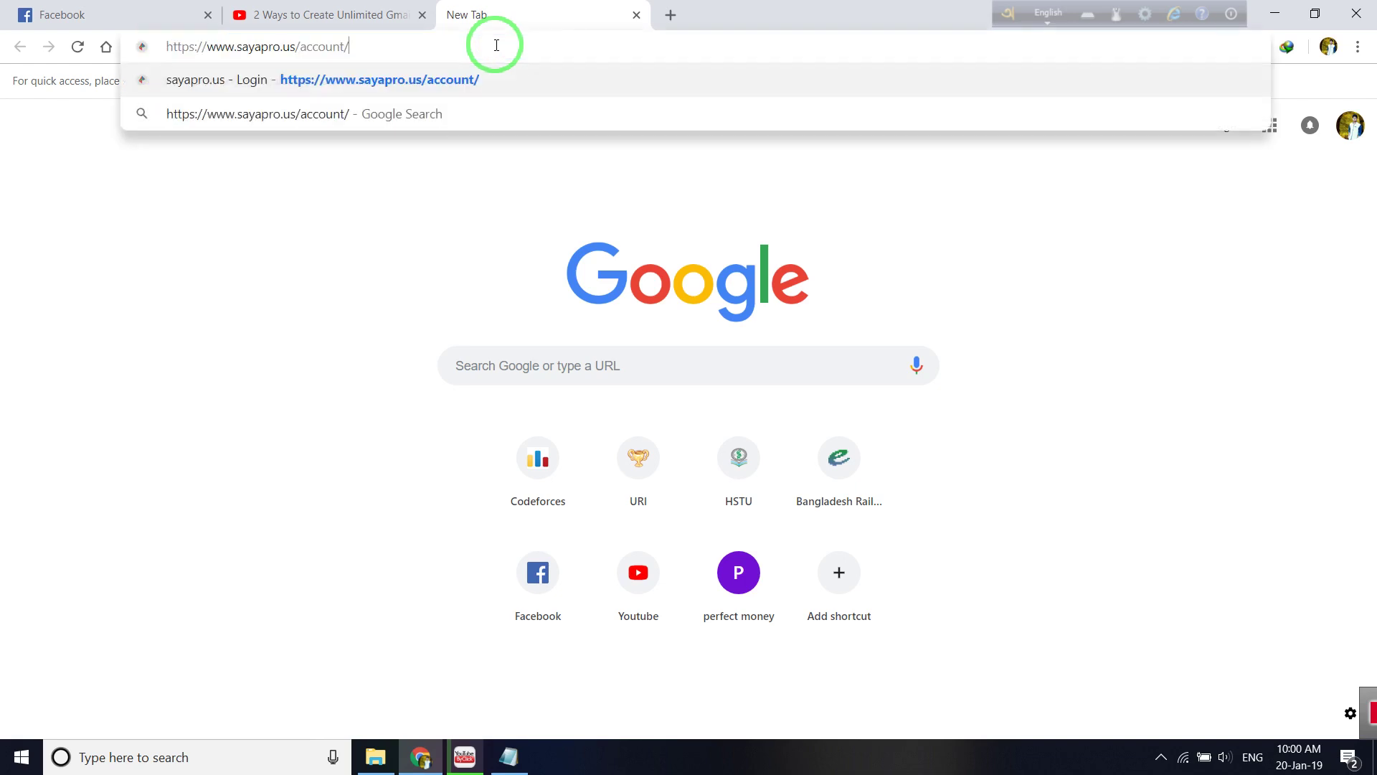
key("Return")
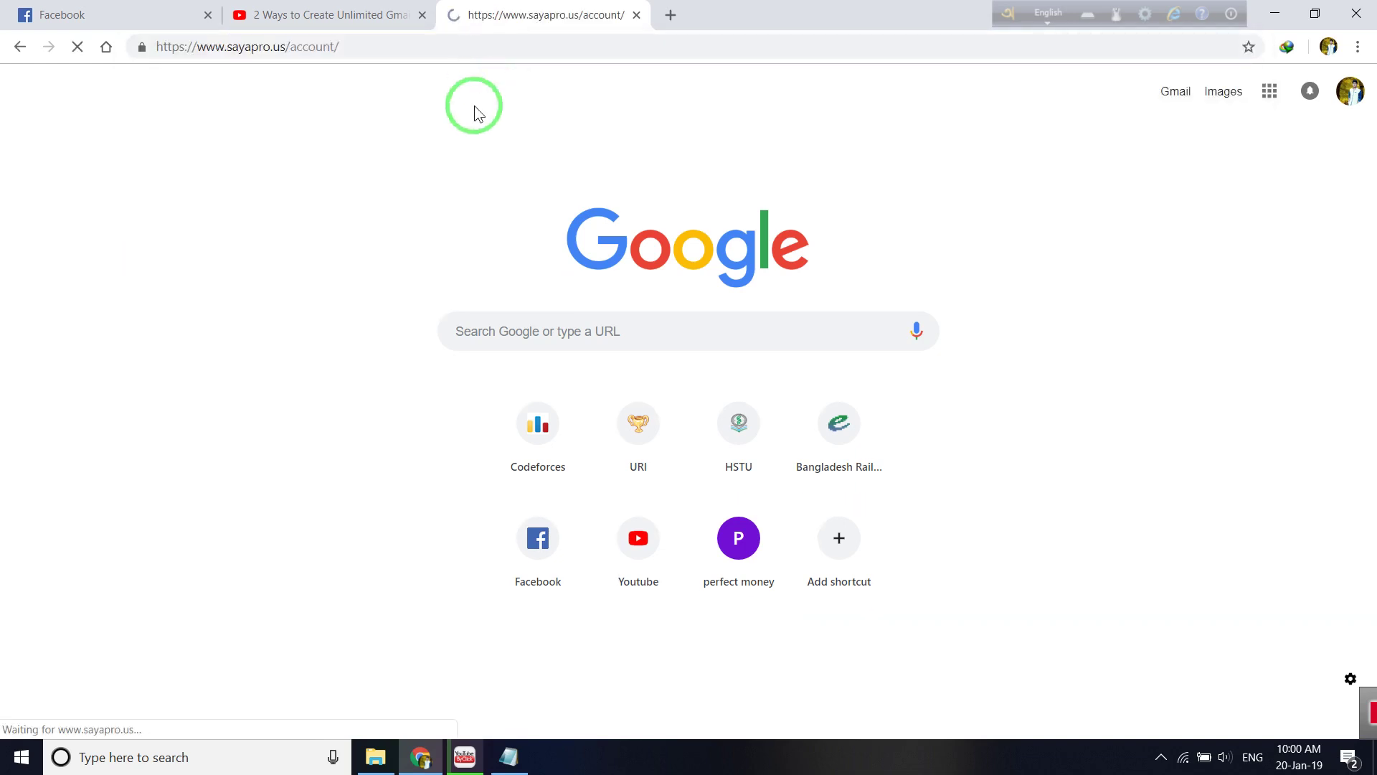
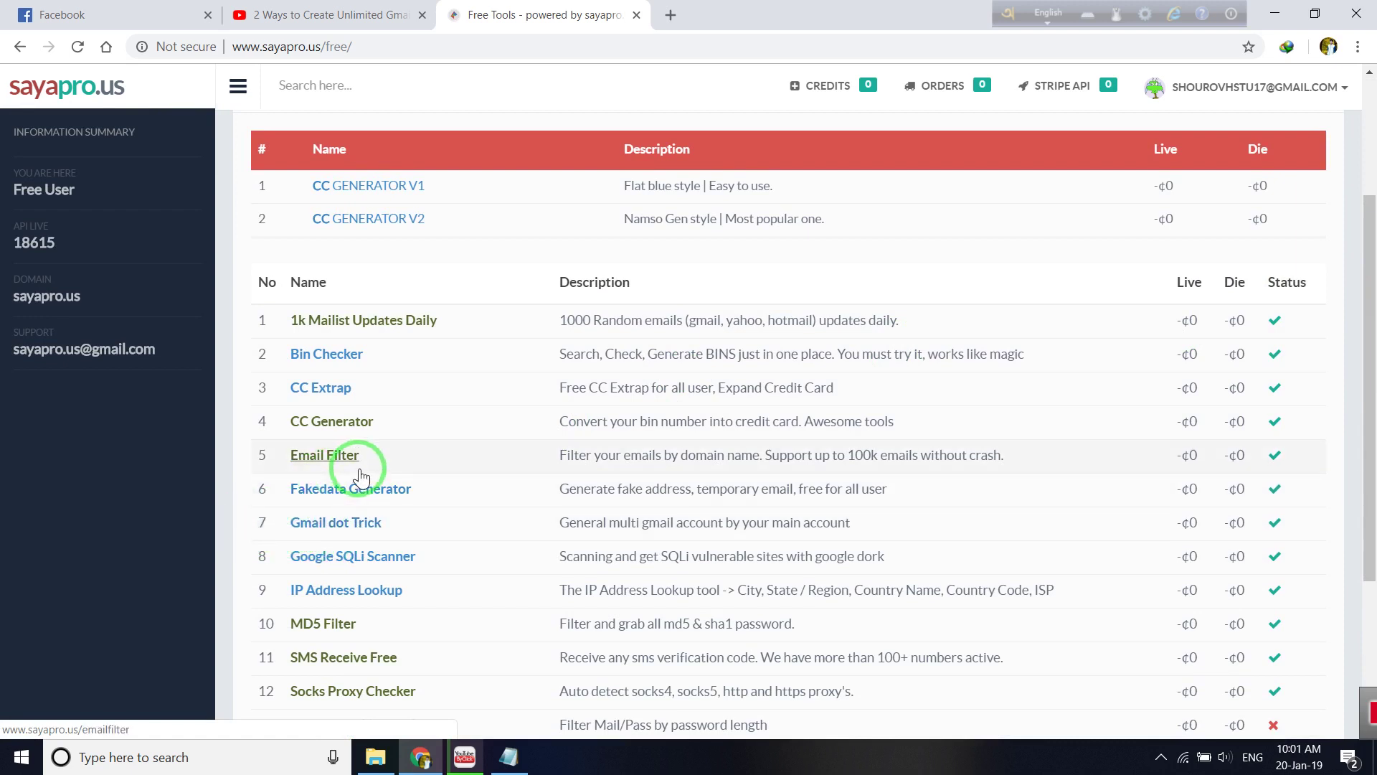
Step: Open the Gmail dot Trick tool from the free tools list and fill in the secondary Gmail address as the email
left_click(355, 525)
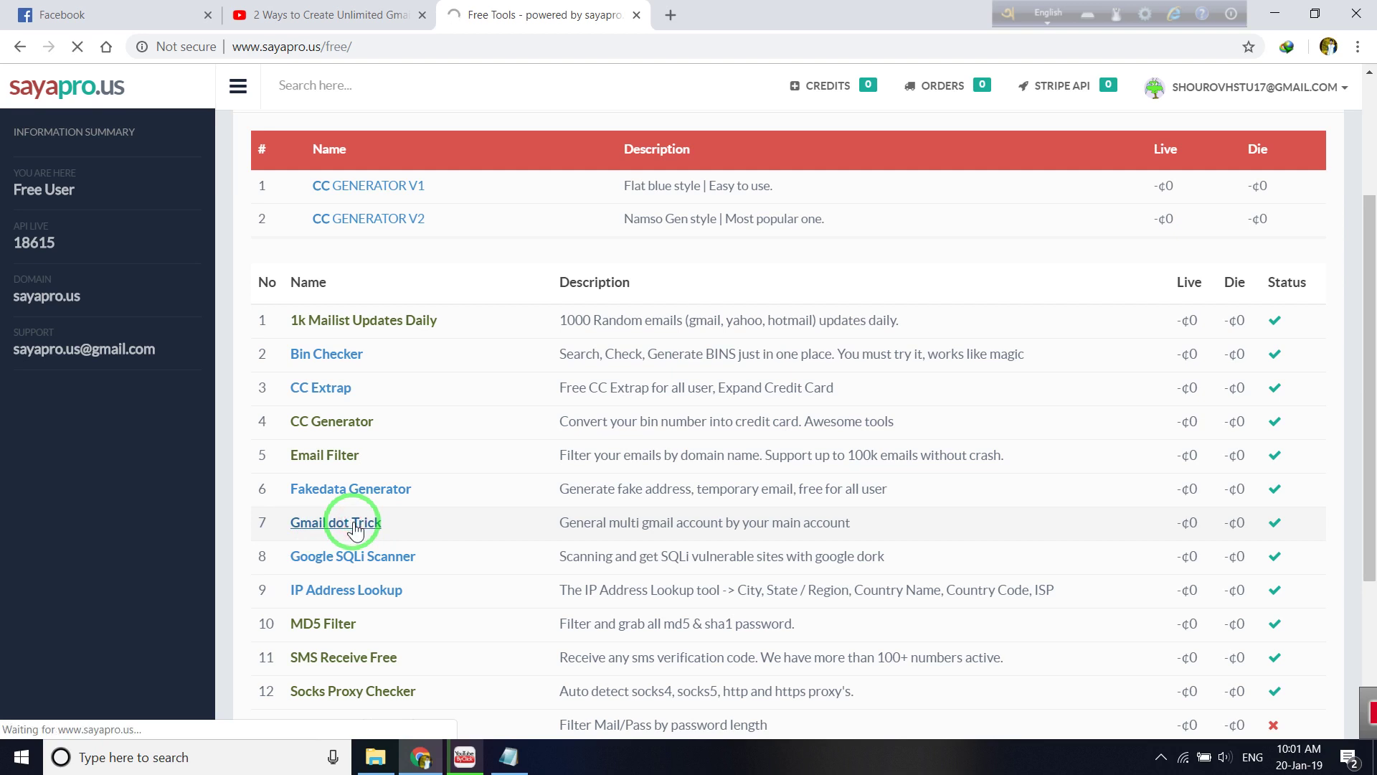
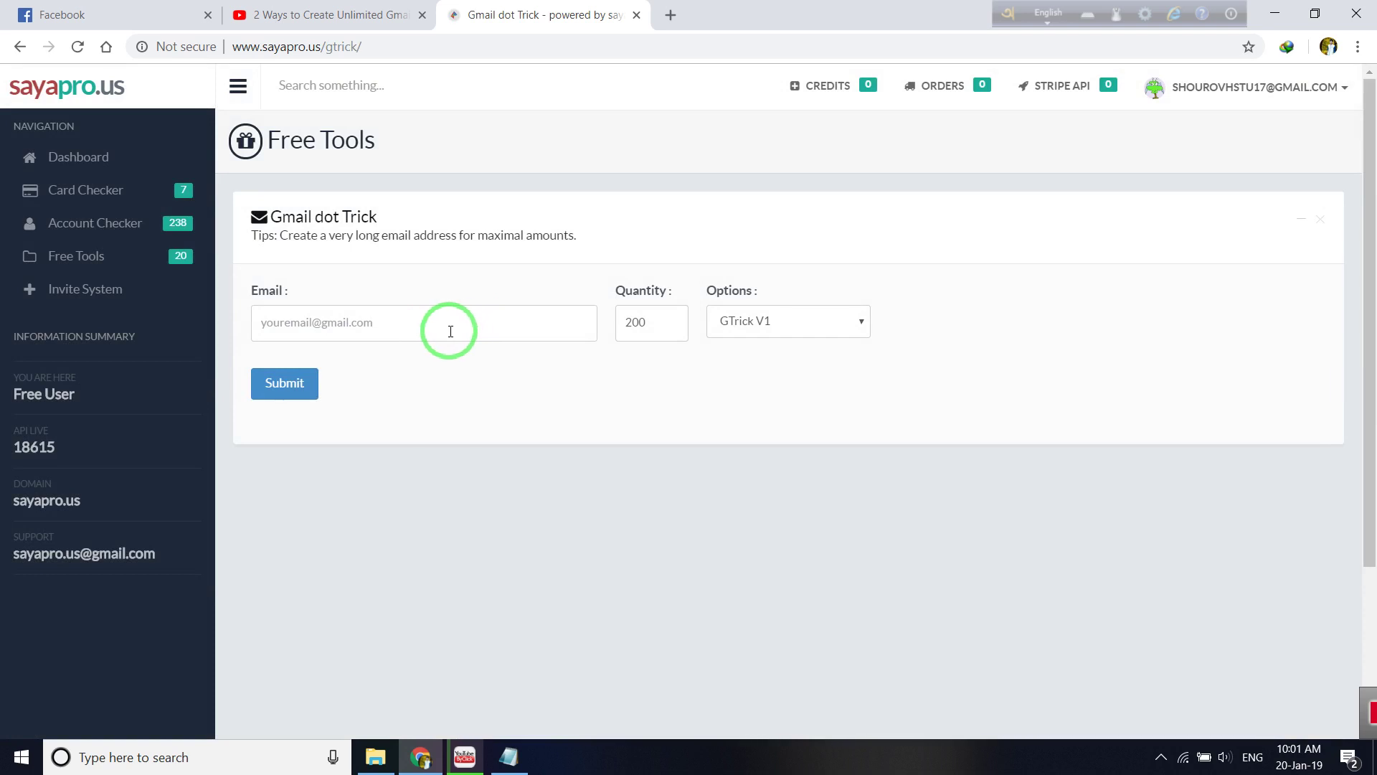
left_click(437, 330)
left_click(406, 290)
left_click(400, 315)
left_click(400, 316)
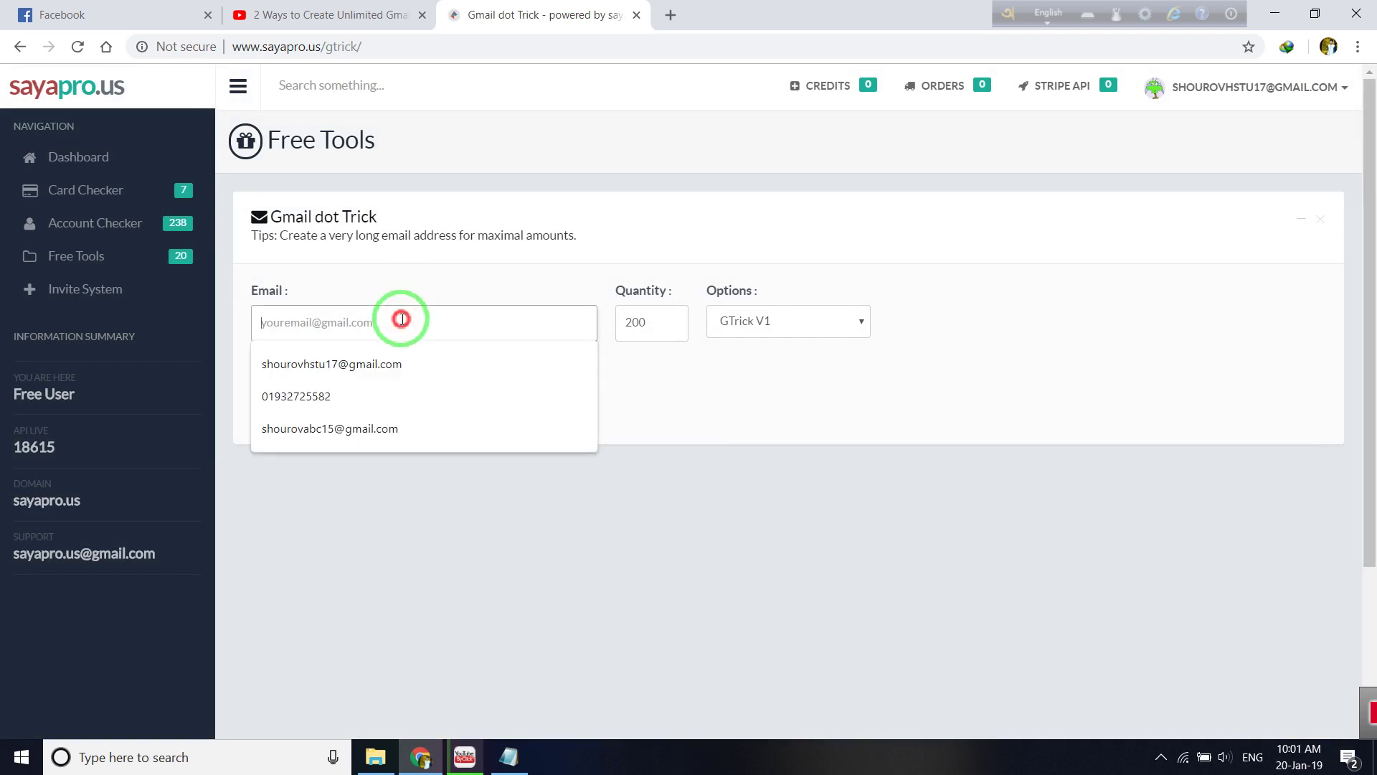
left_click(391, 430)
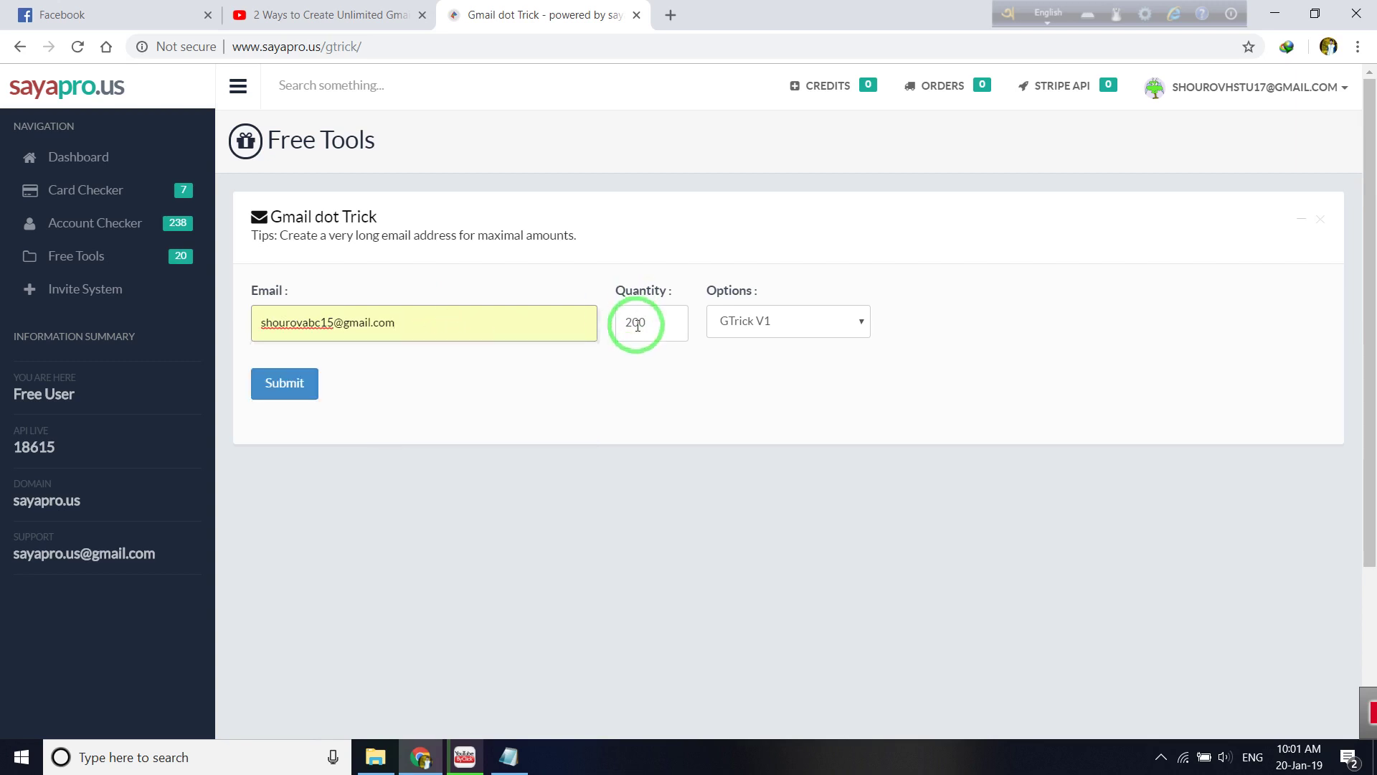
Step: Set the quantity of generated addresses to 500
left_click_drag(658, 319, 624, 321)
left_click(576, 316)
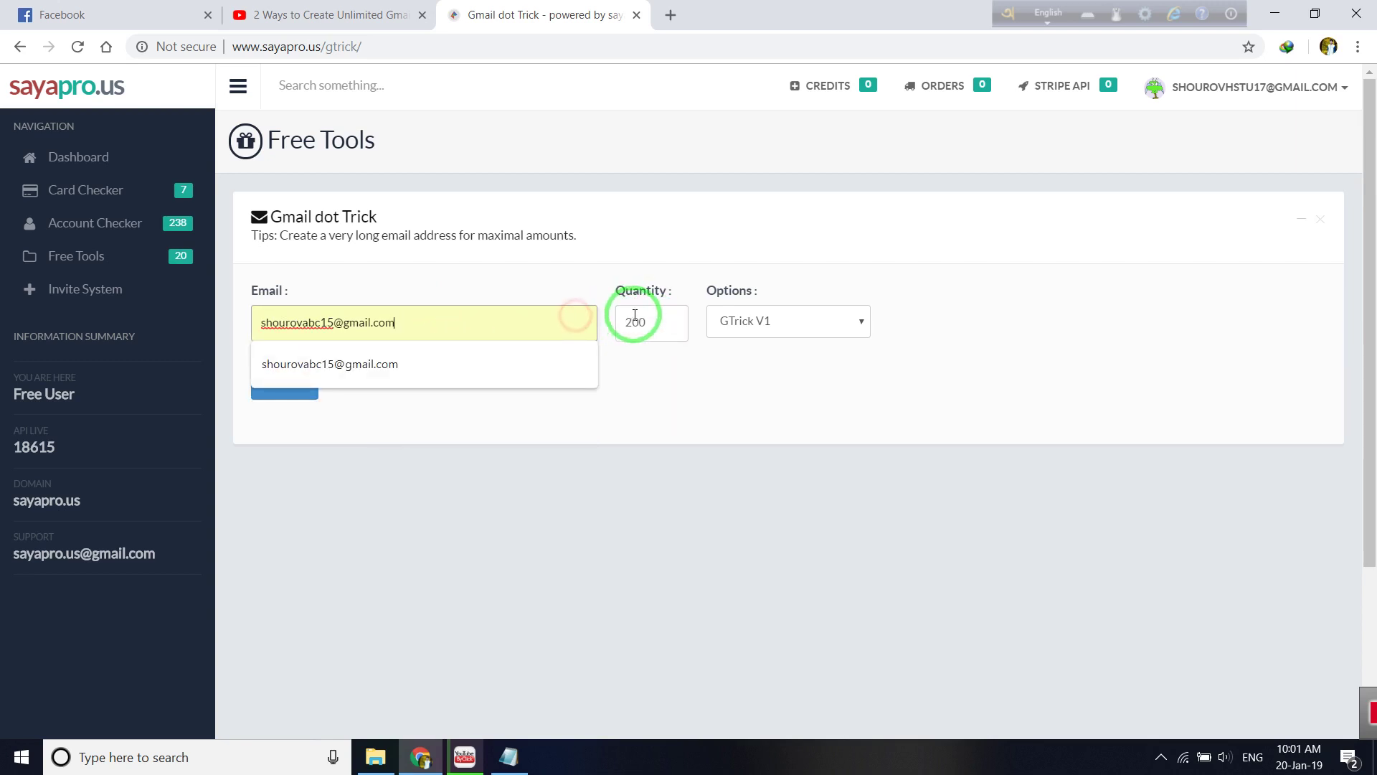
double_click(654, 316)
left_click(666, 324)
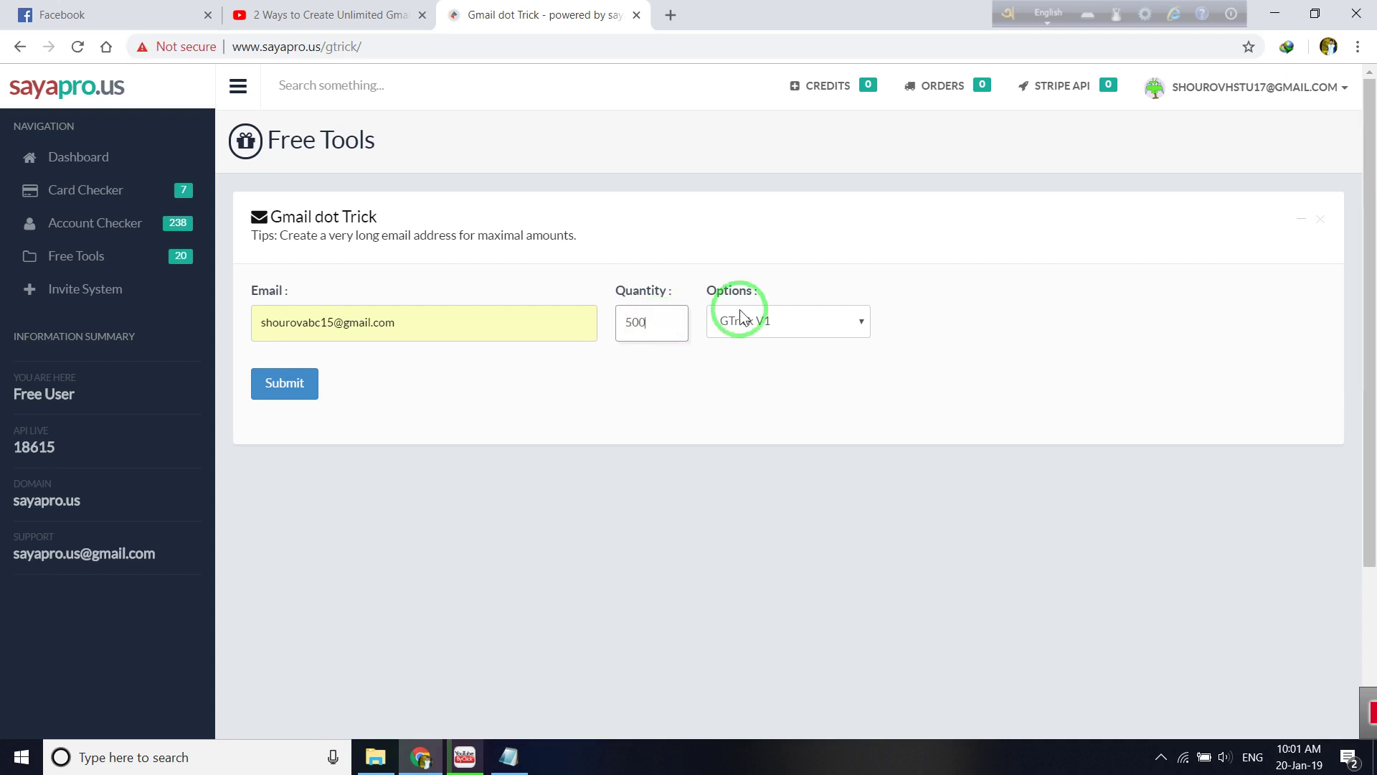
left_click(795, 318)
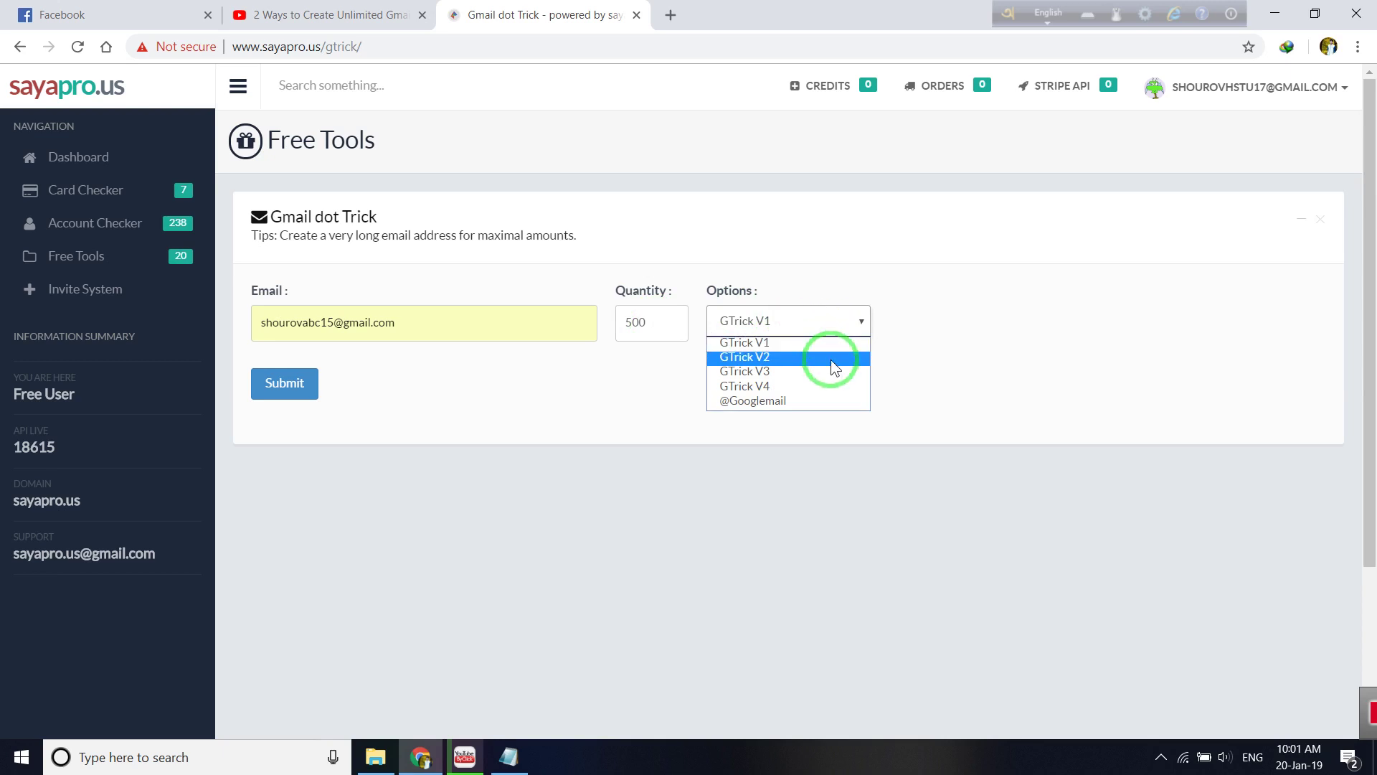
left_click(809, 403)
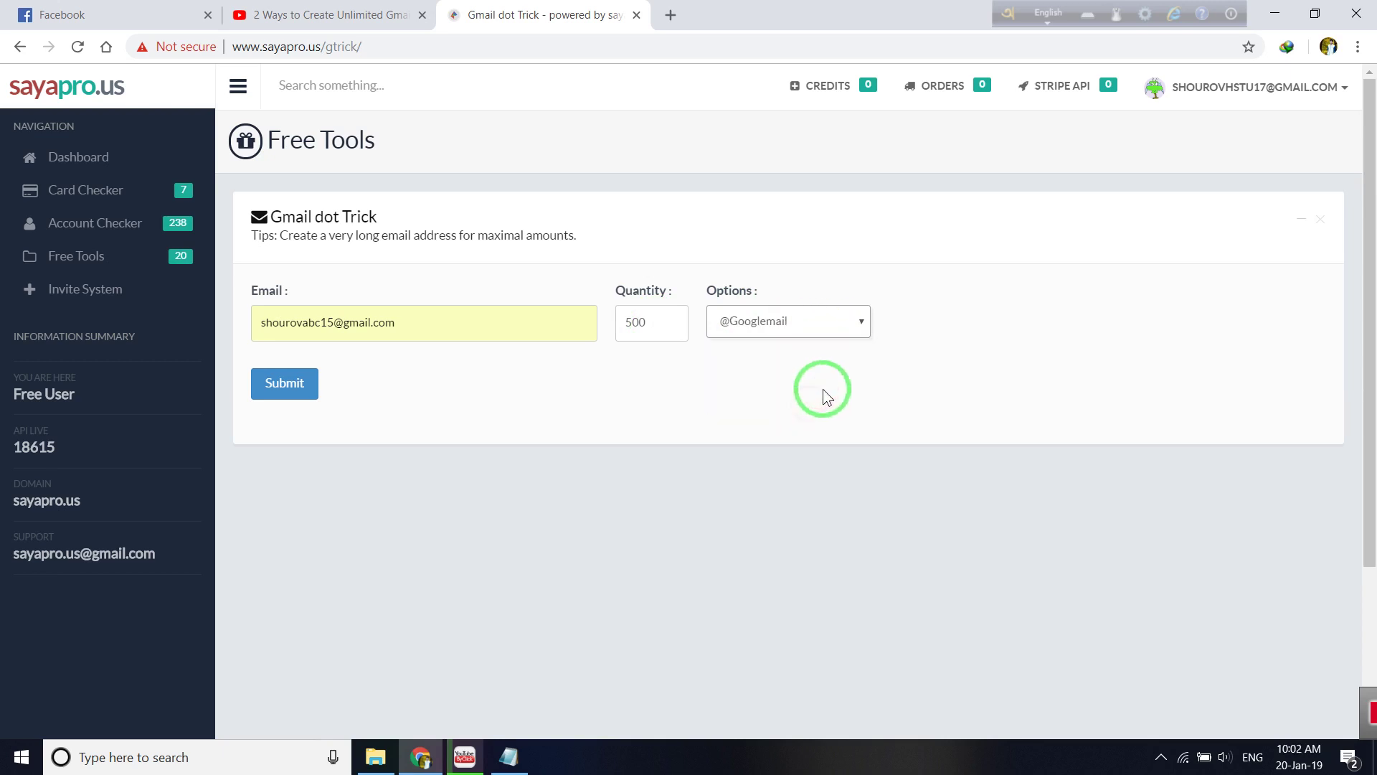
left_click(287, 384)
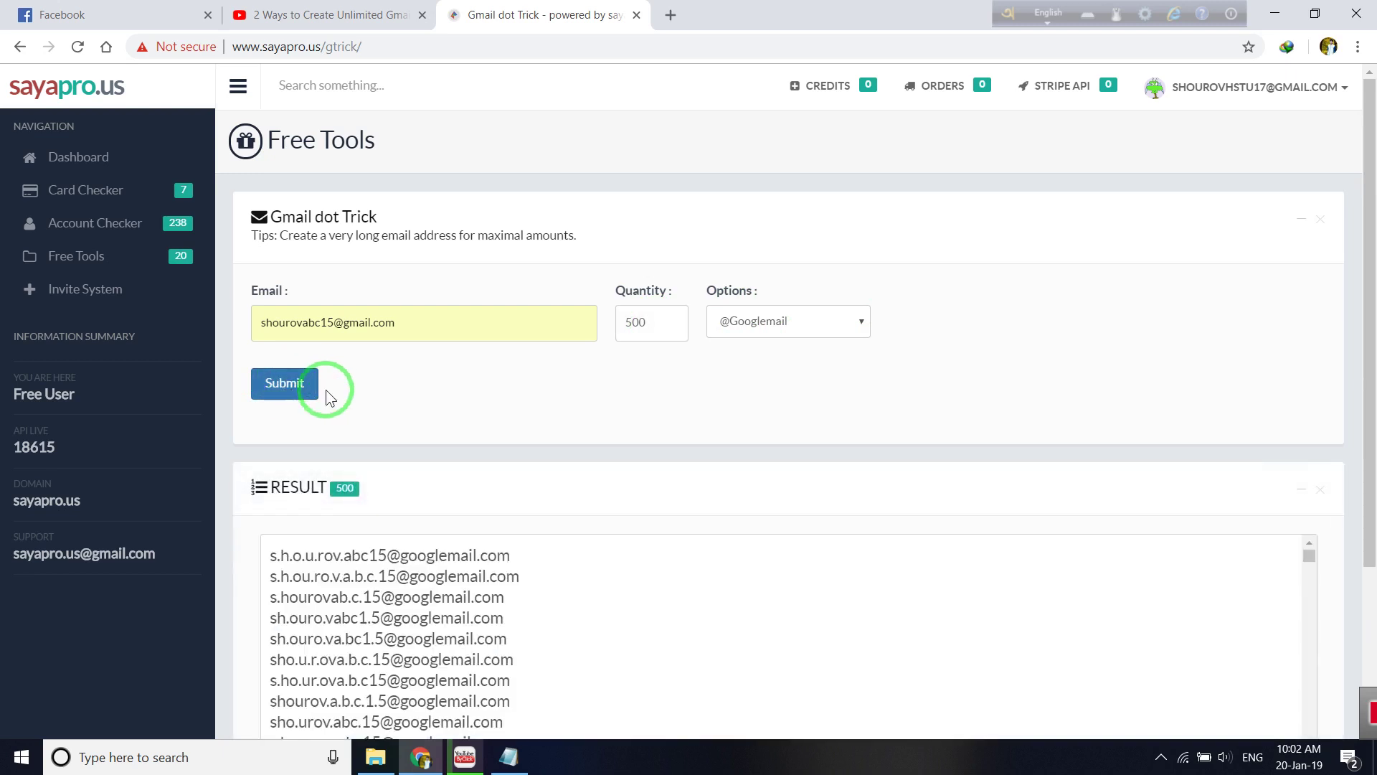
Step: Copy a single dotted googlemail.com address from the generated result list
scroll(501, 406, "down", 6)
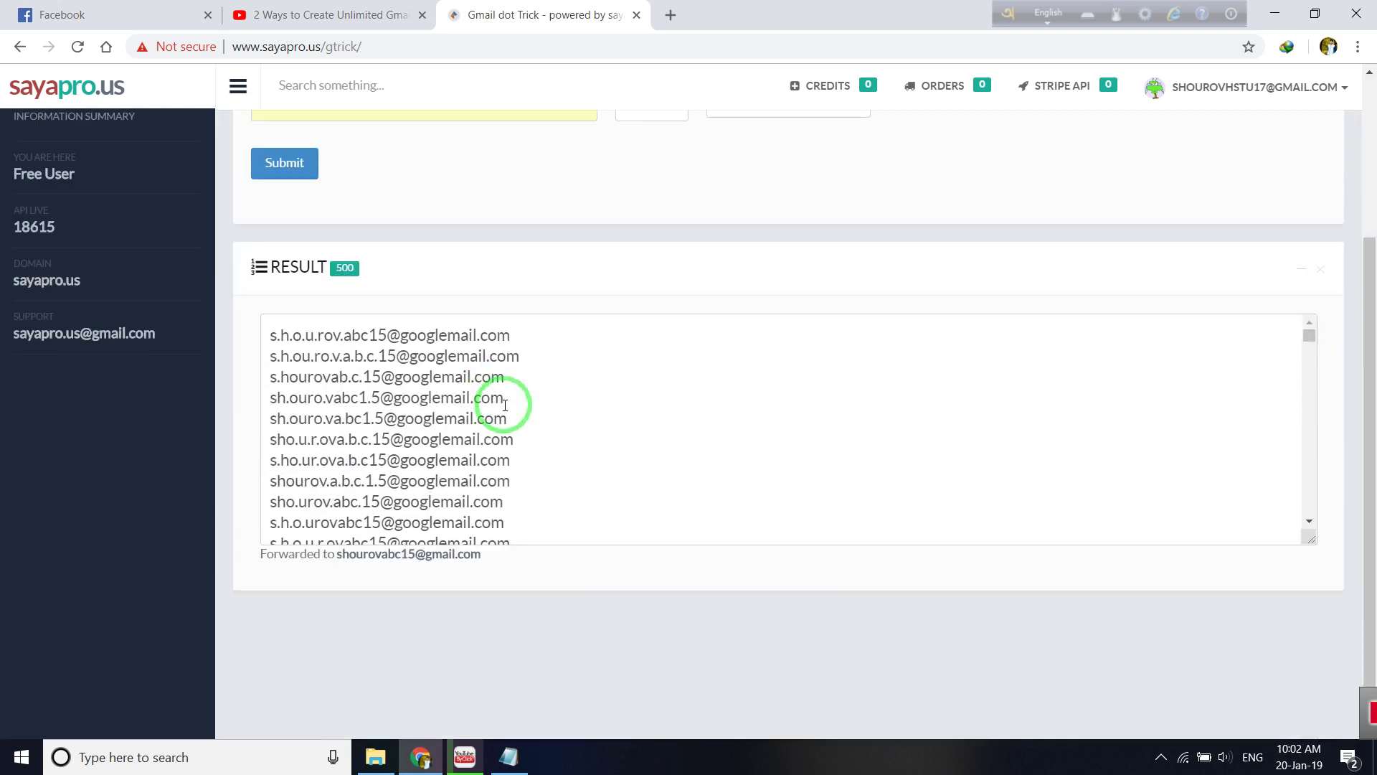
scroll(765, 427, "up", 5)
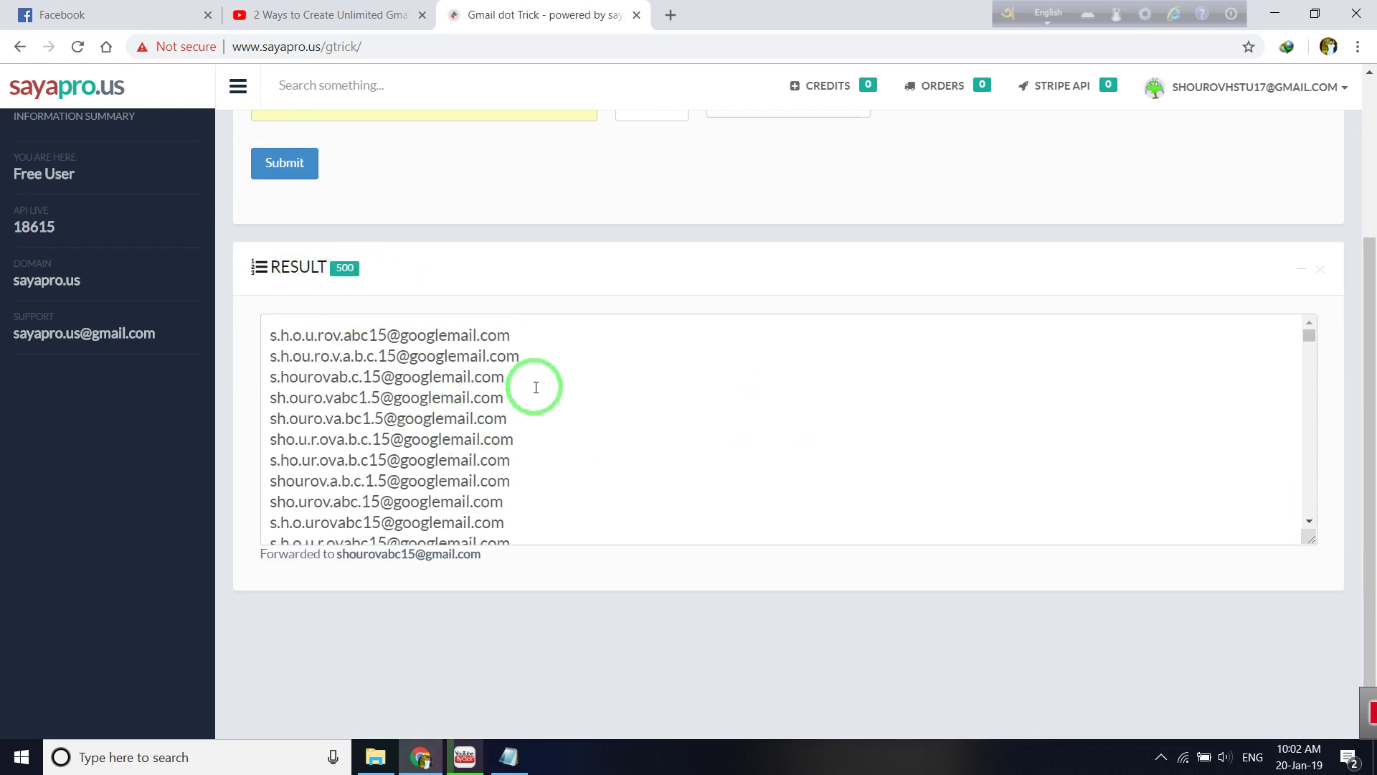
scroll(534, 393, "down", 10)
scroll(543, 408, "down", 15)
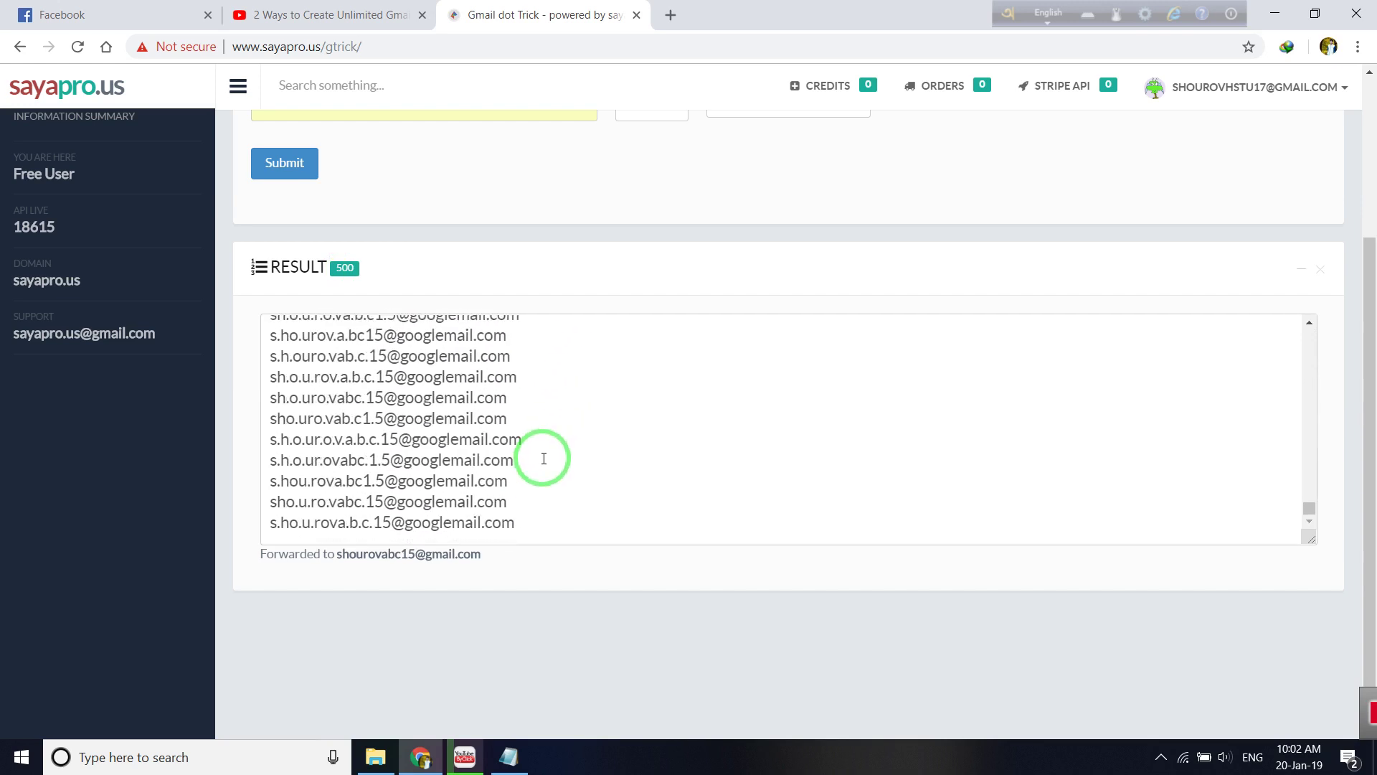
scroll(531, 501, "up", 20)
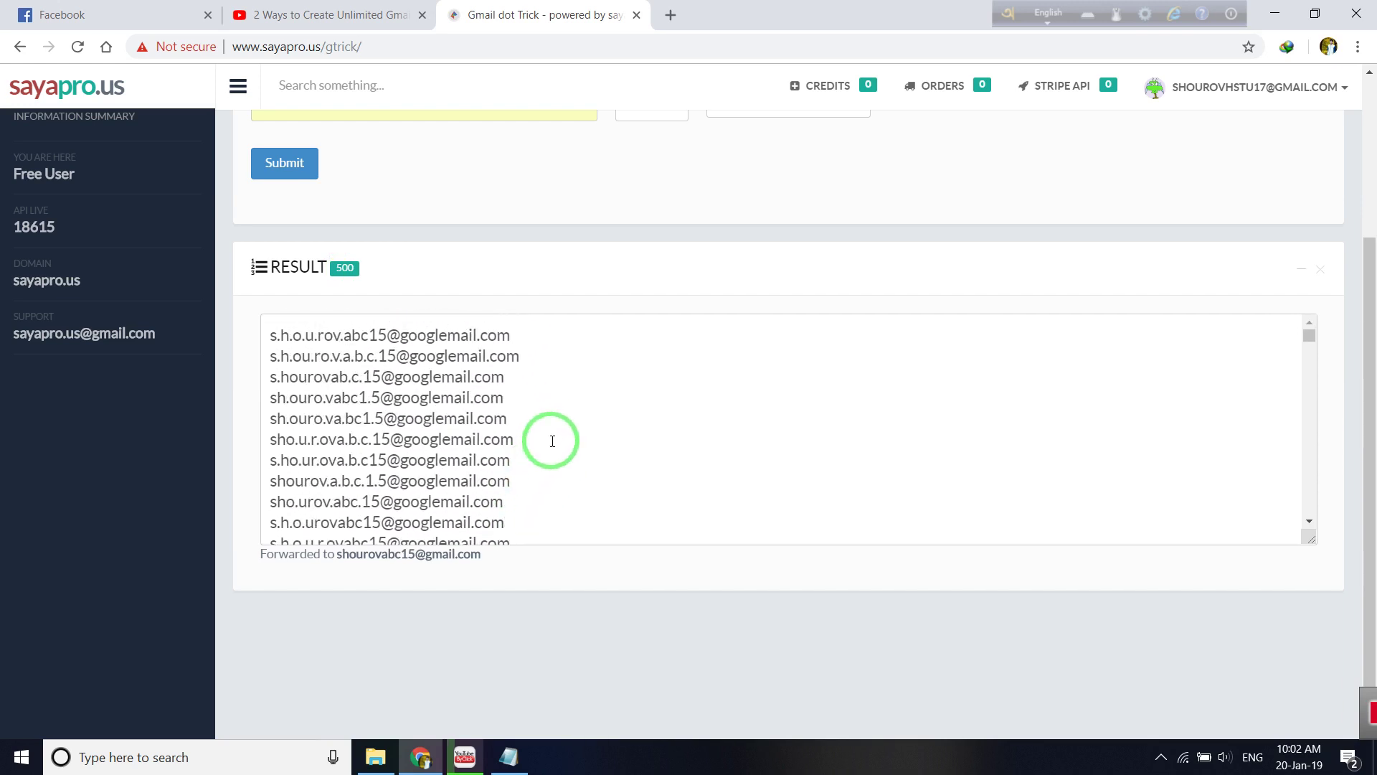
scroll(550, 440, "down", 8)
scroll(551, 439, "up", 1)
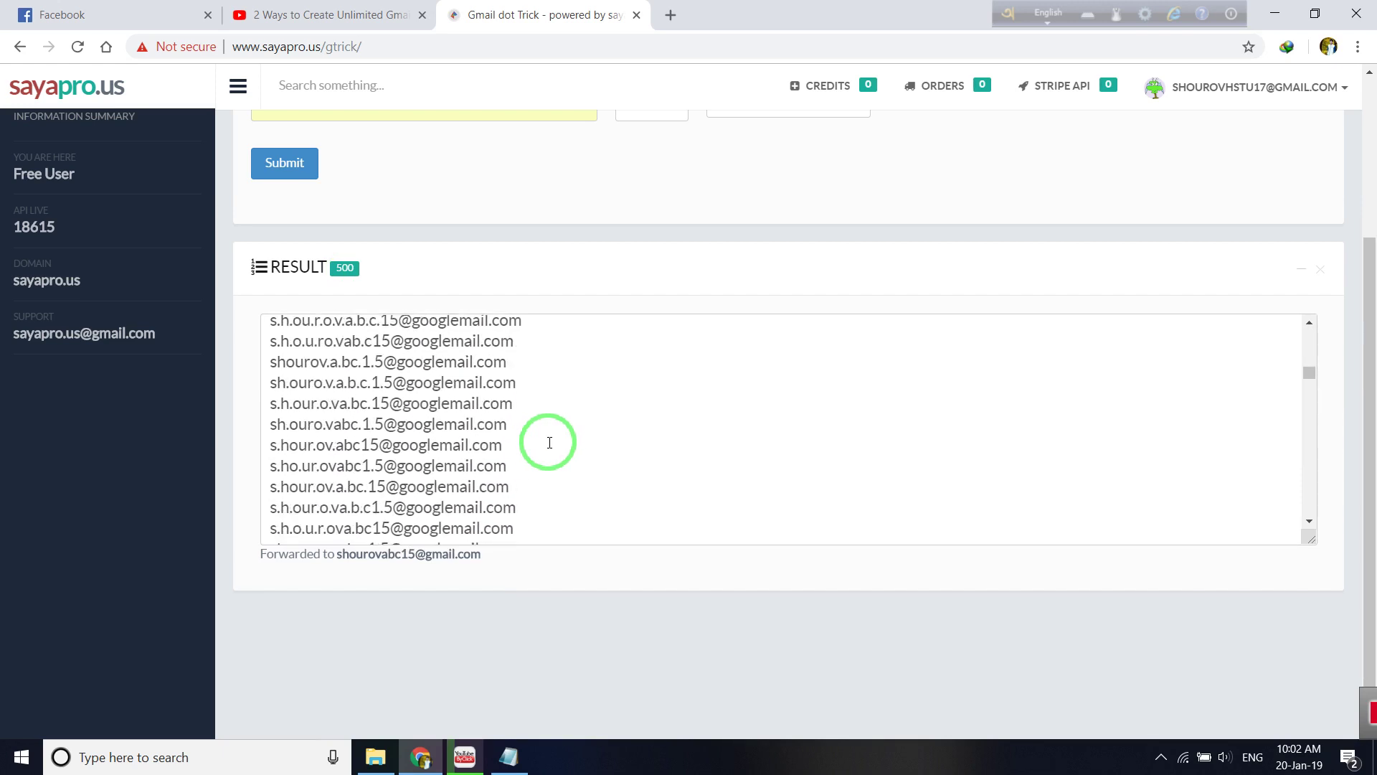
scroll(546, 449, "up", 1)
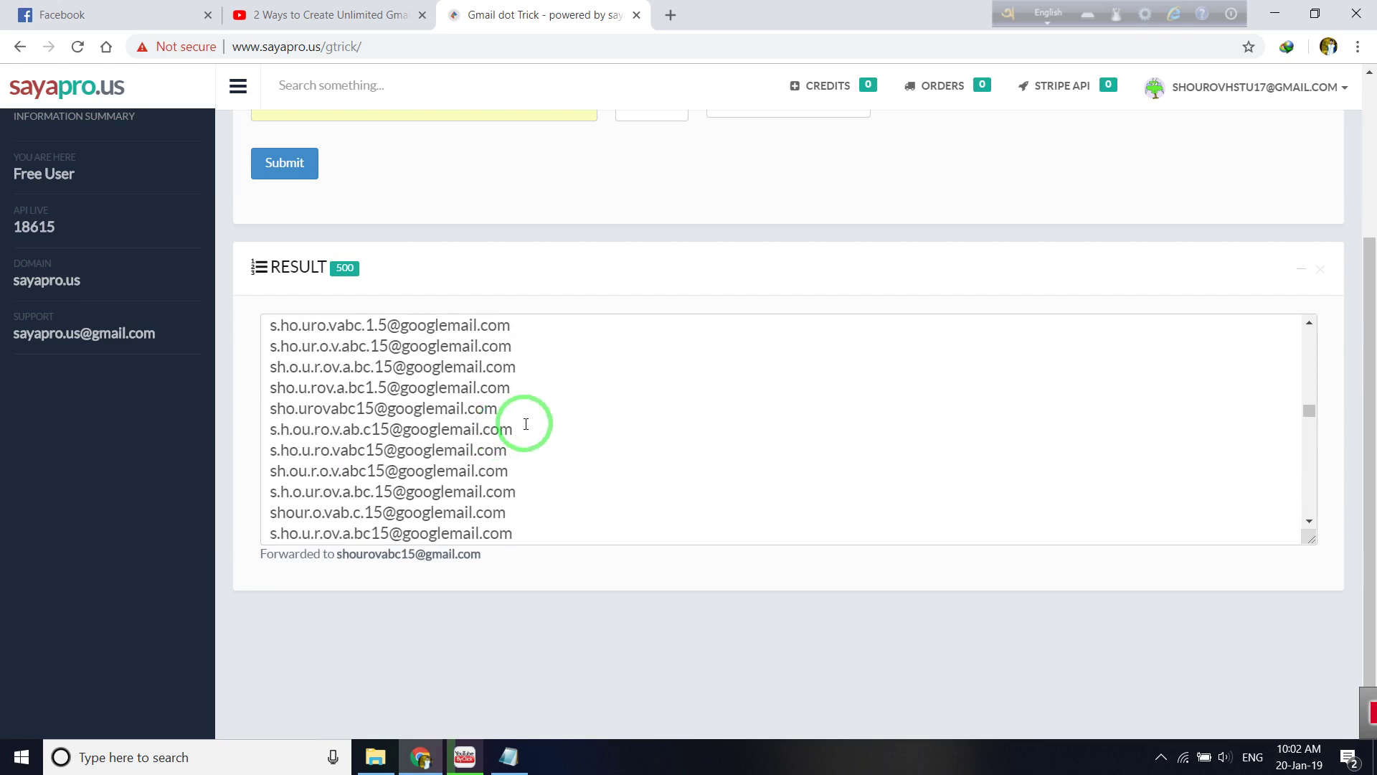
left_click_drag(518, 431, 246, 427)
key("ctrl+c")
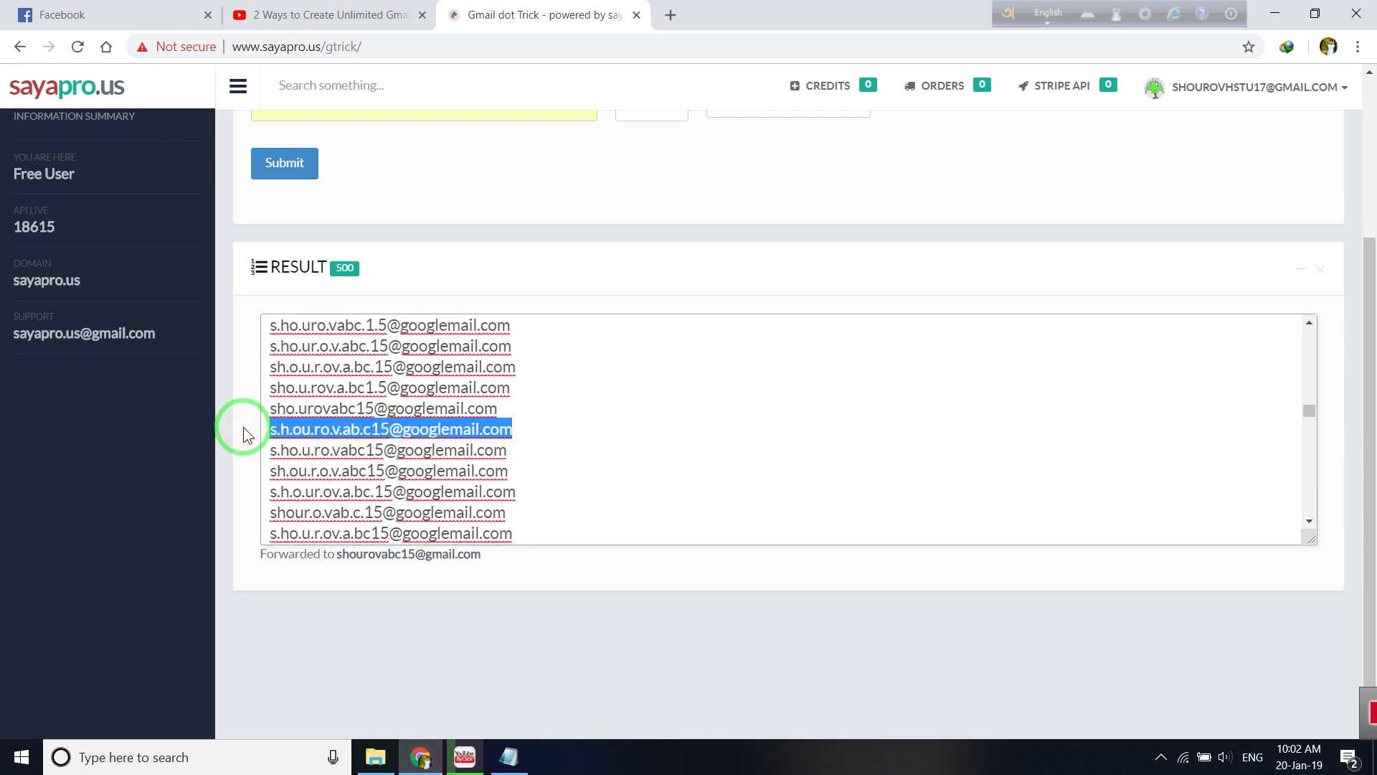
left_click(669, 14)
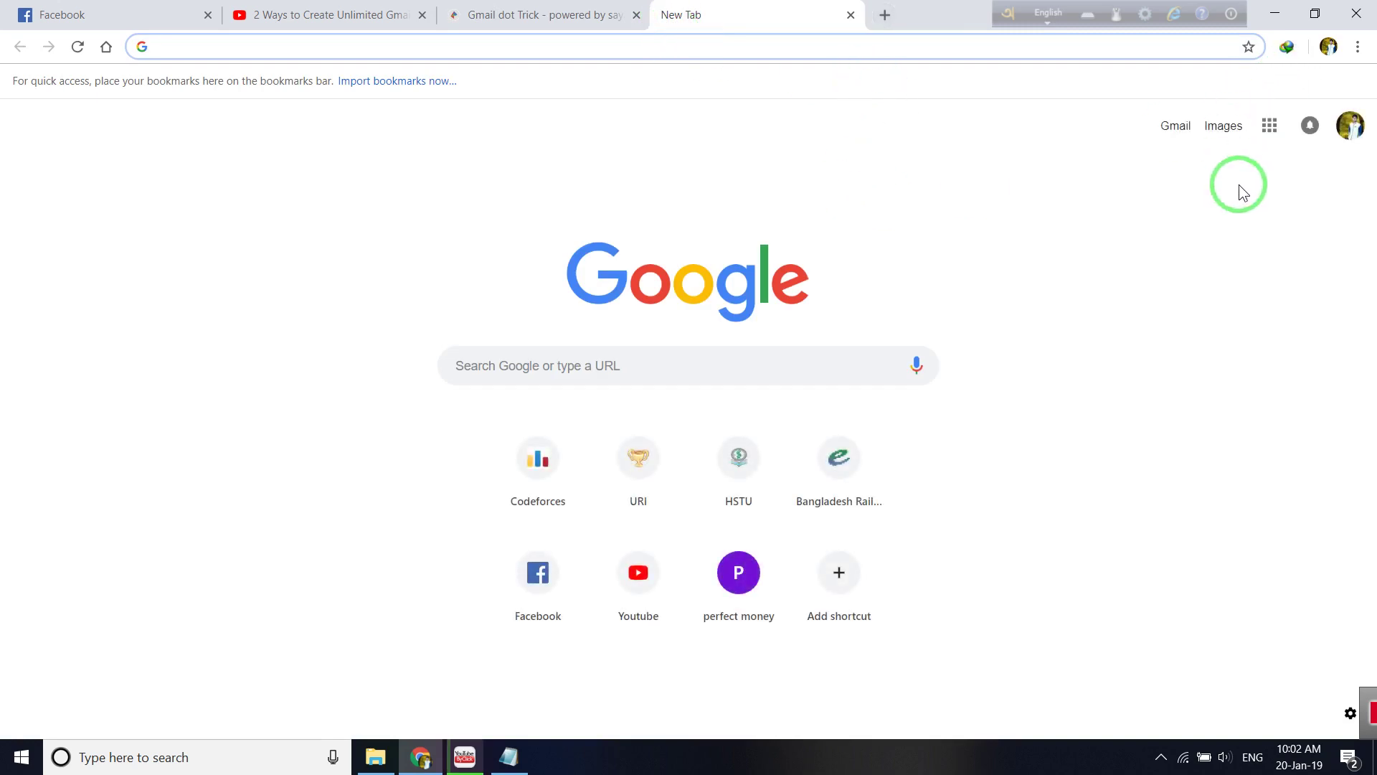
left_click(1176, 125)
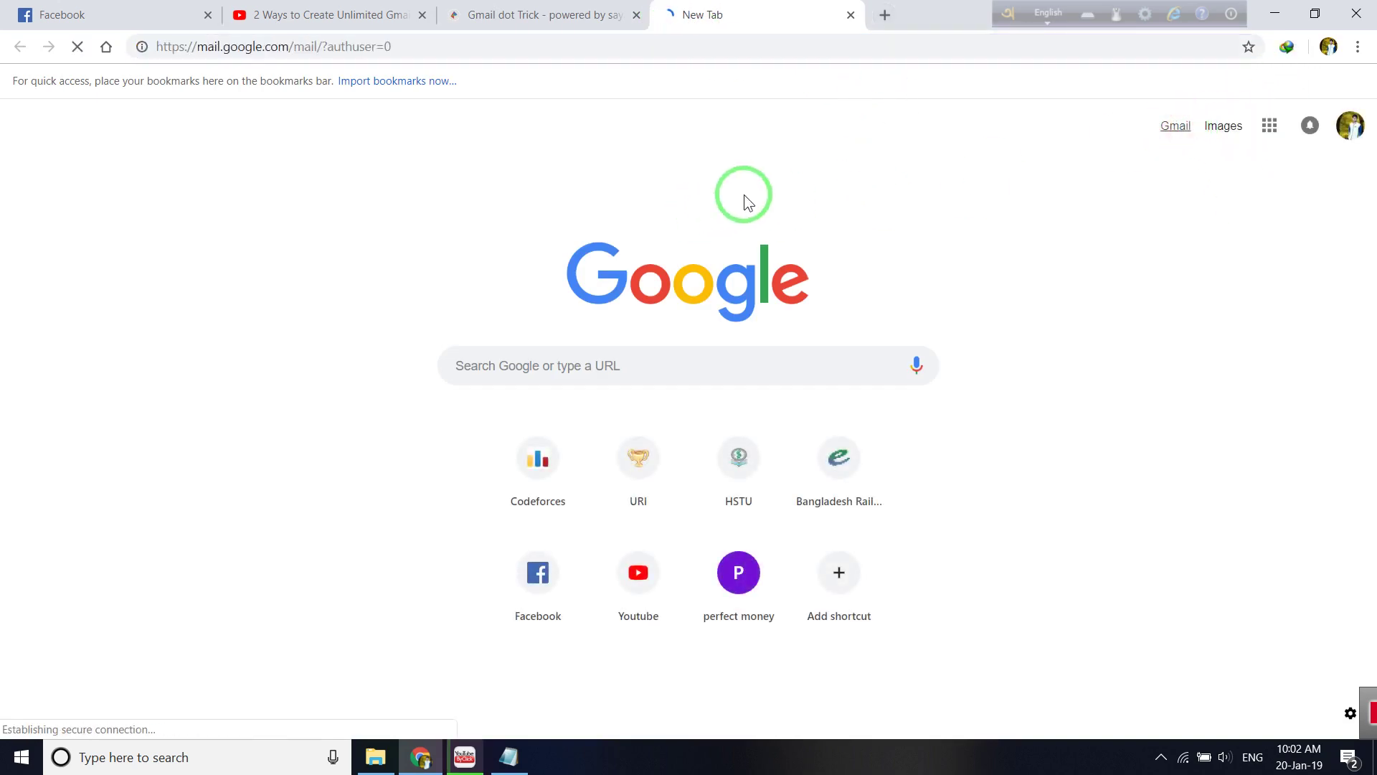
left_click(851, 15)
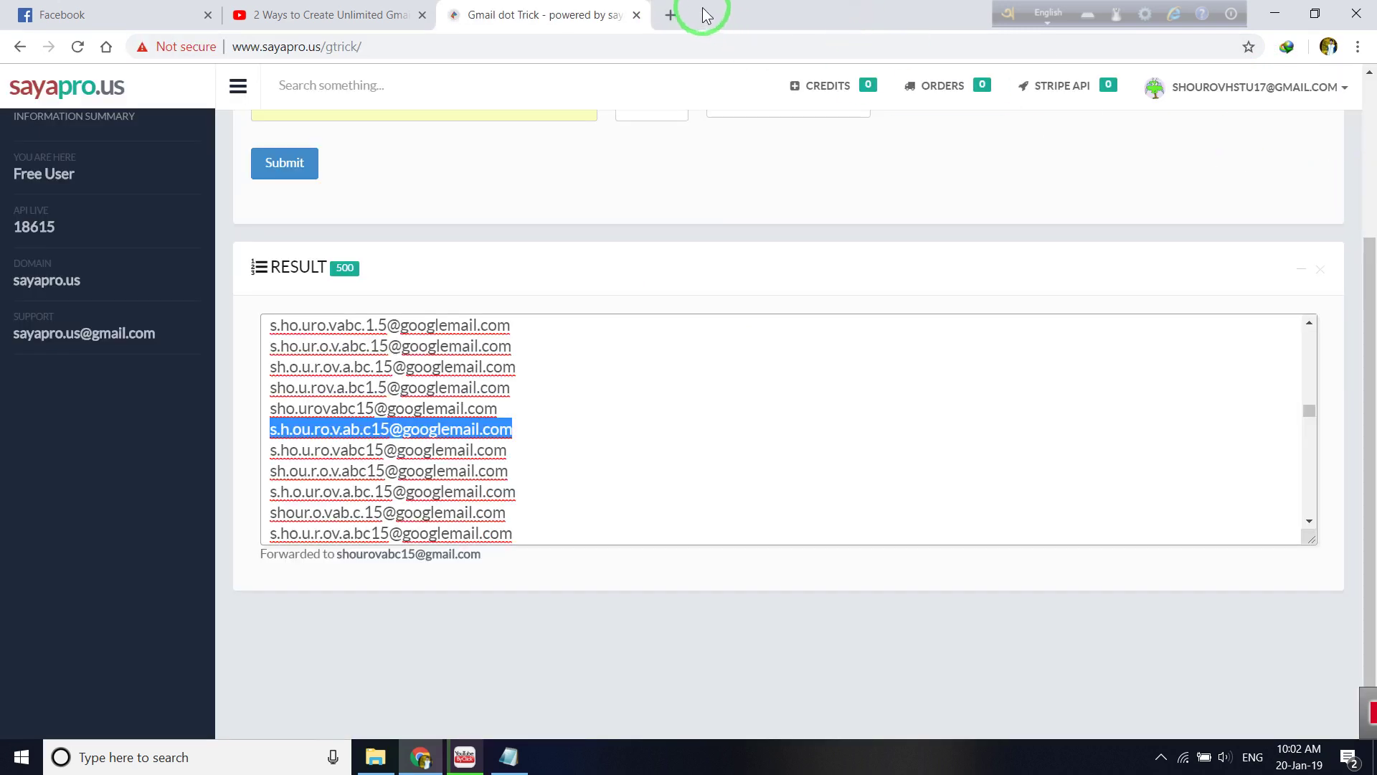
Step: In a new browser tab, start adding a Google account and choose to use another account
left_click(673, 15)
left_click(1345, 129)
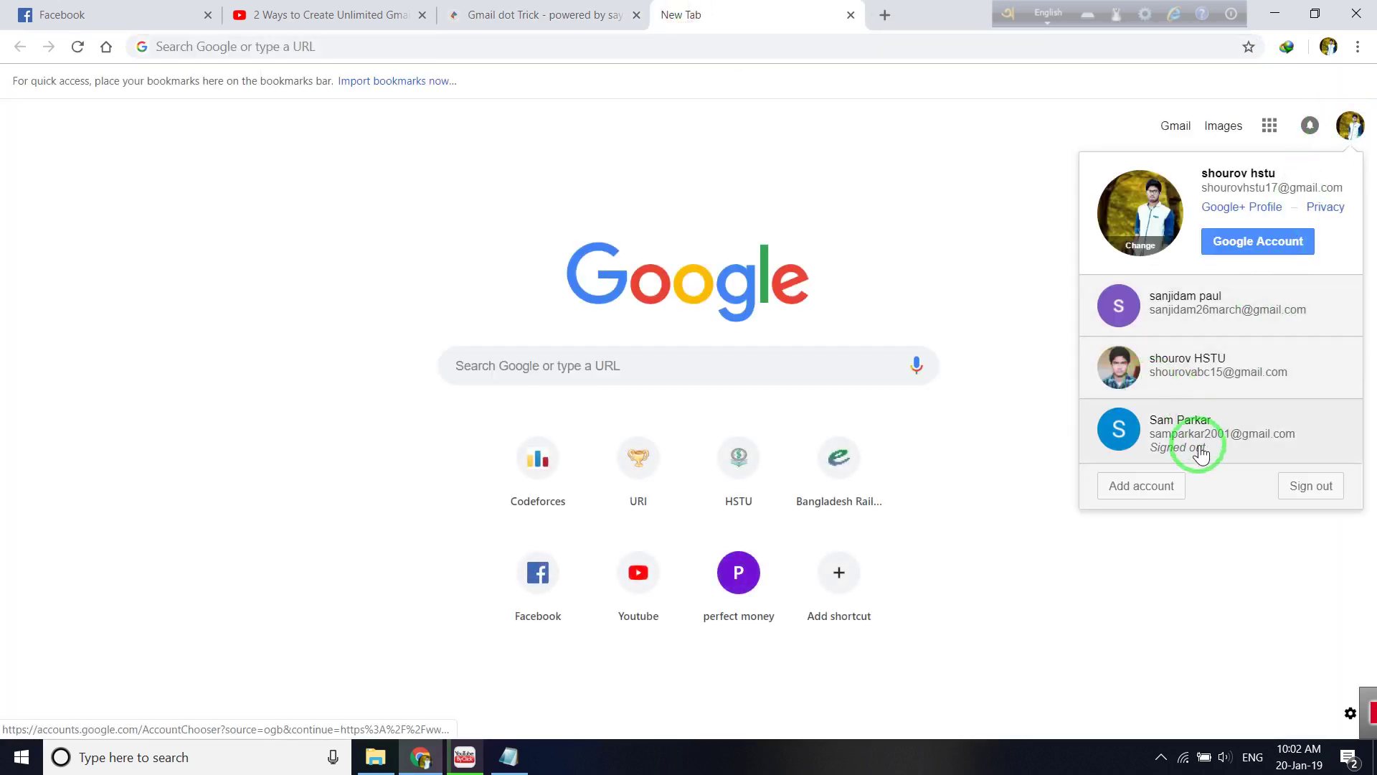
left_click(1148, 485)
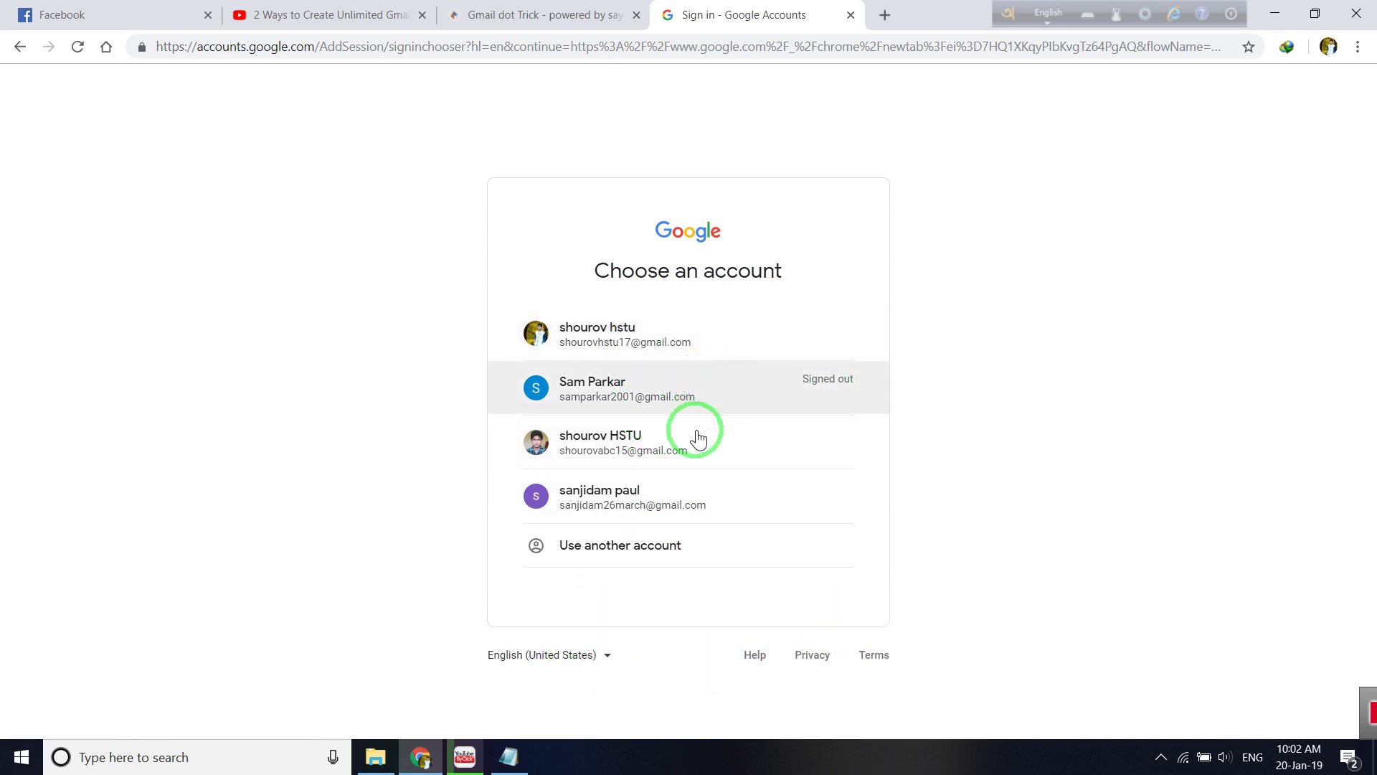
left_click(655, 549)
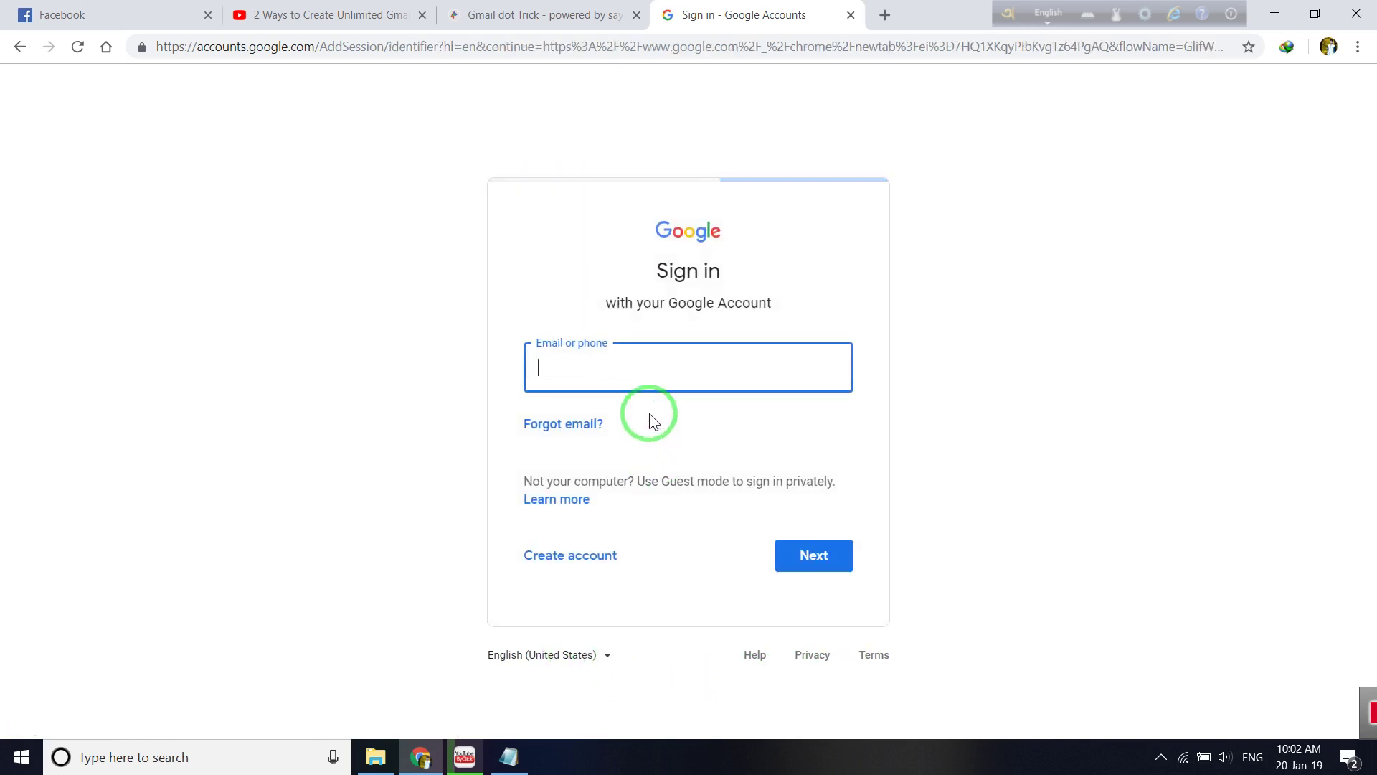
Step: Enter the copied address variant as the sign-in email and continue to the password field
key("ctrl+v")
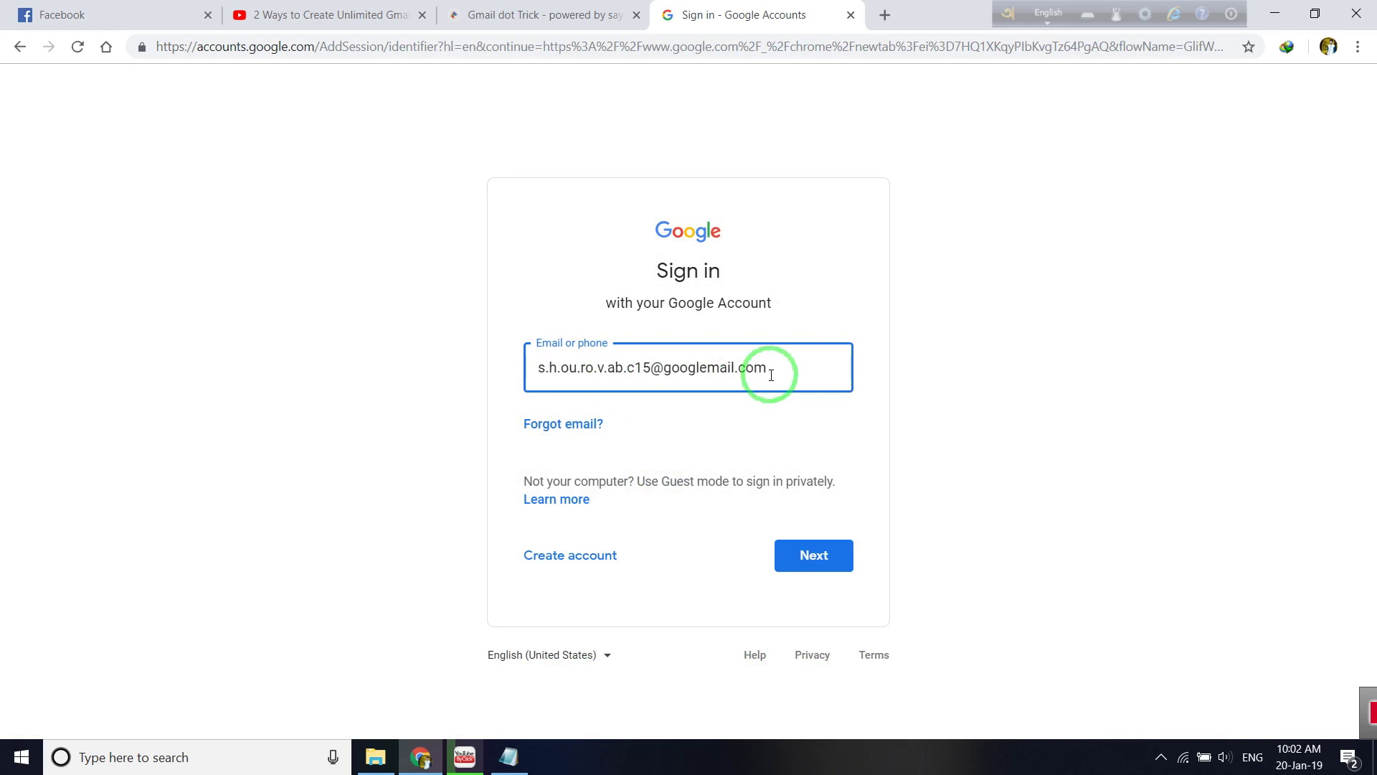
left_click_drag(784, 369, 517, 368)
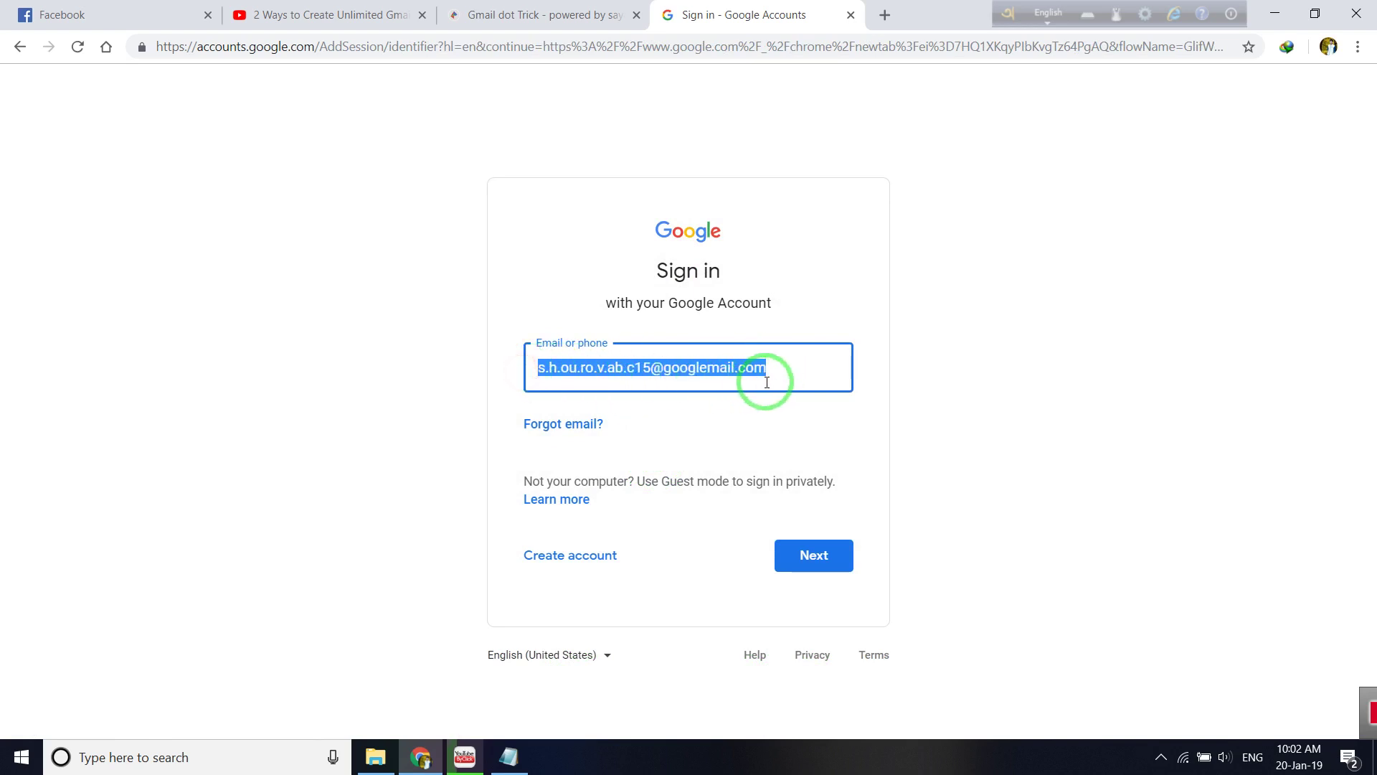
left_click(786, 371)
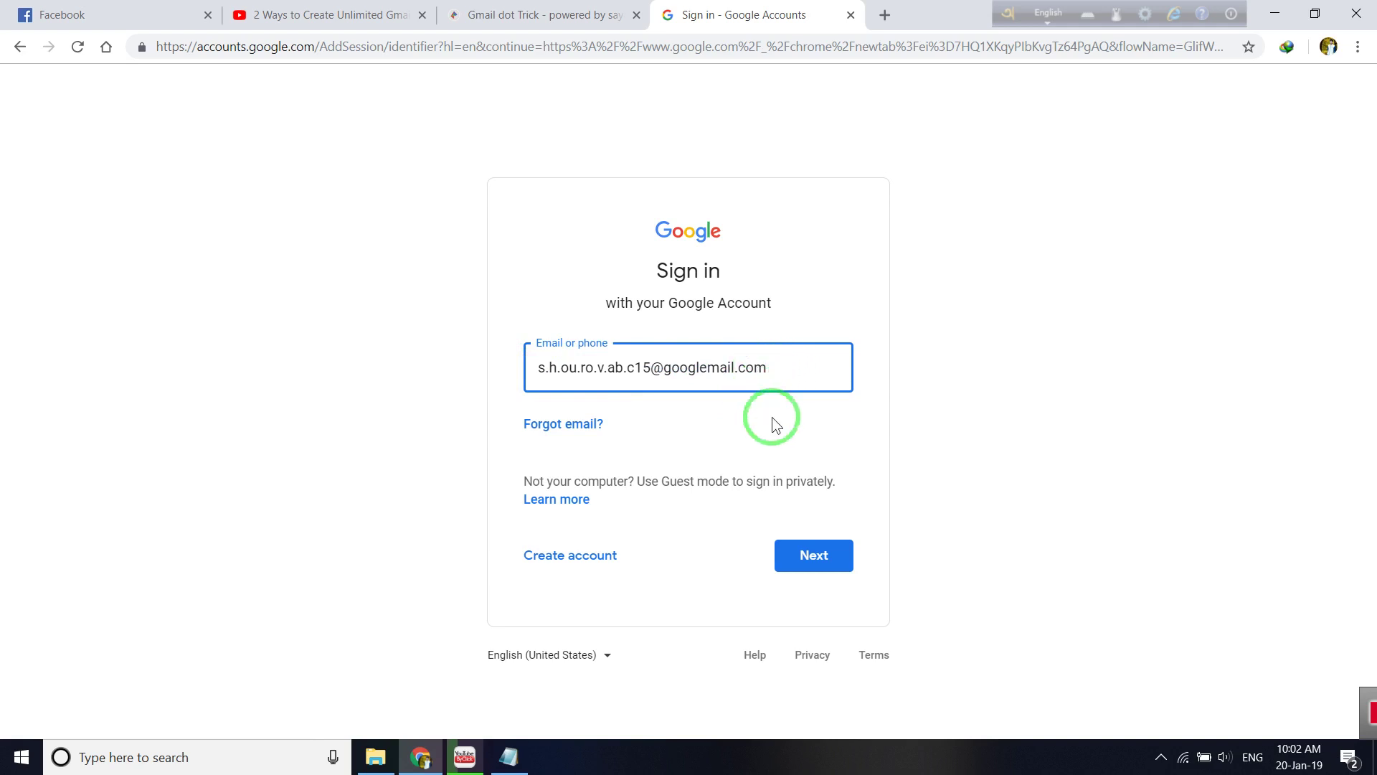
left_click(815, 557)
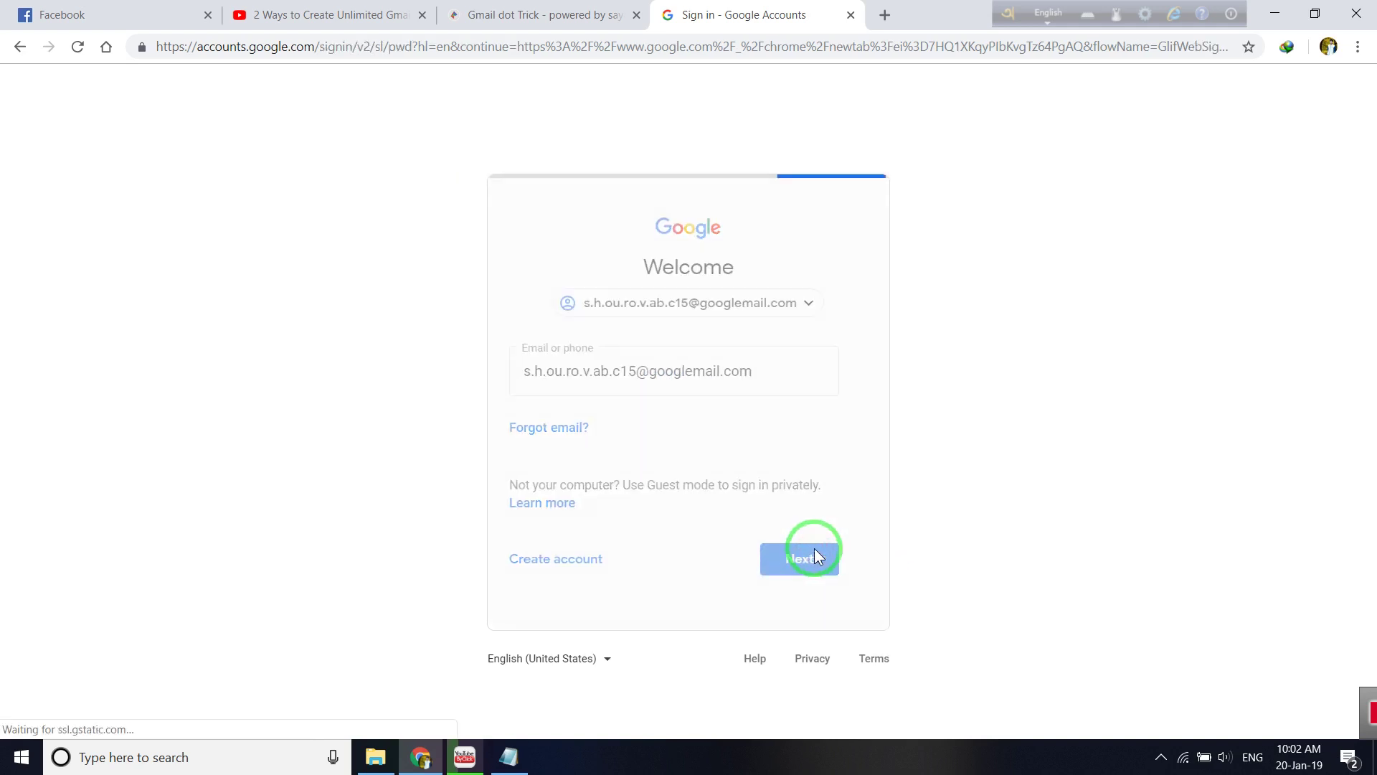
left_click(590, 385)
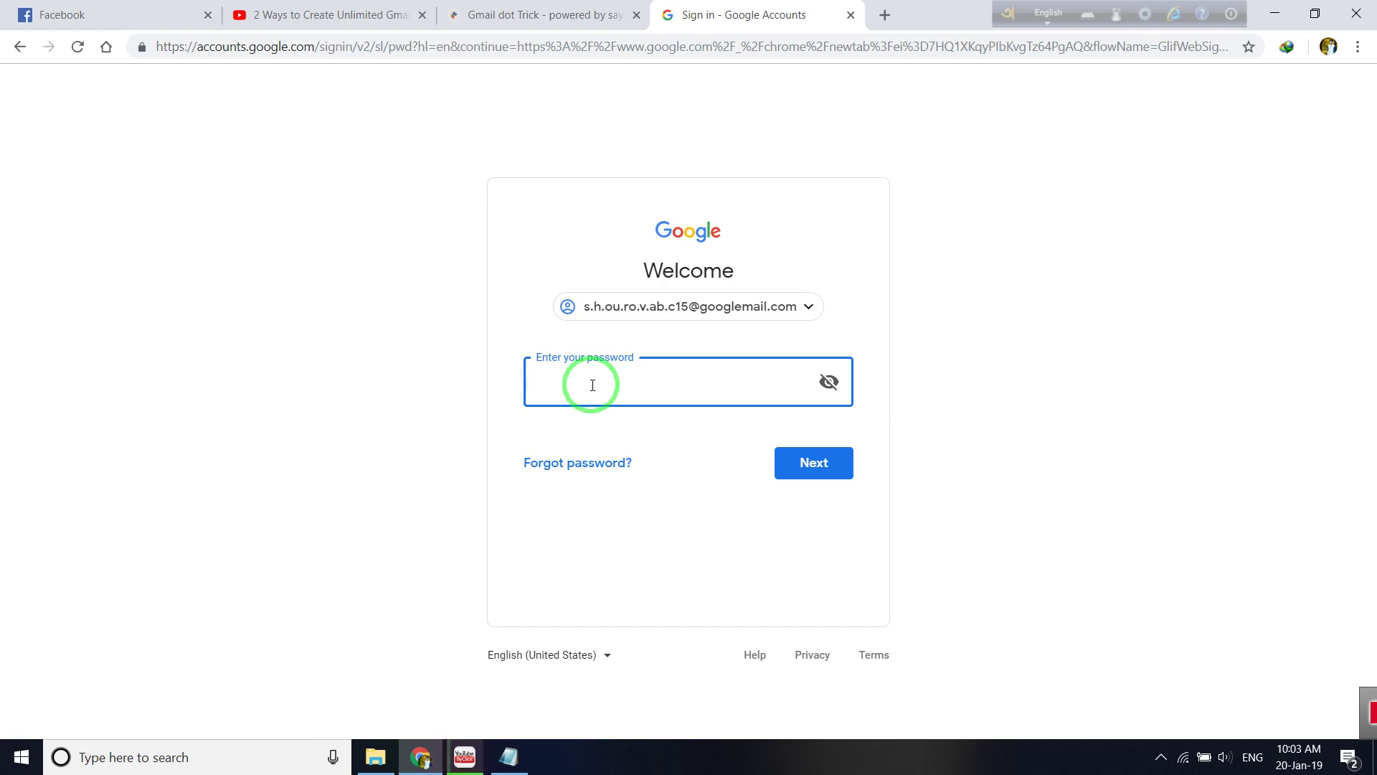
Step: Check the source email address entered in the Gmail dot Trick form
left_click(526, 8)
scroll(455, 273, "up", 3)
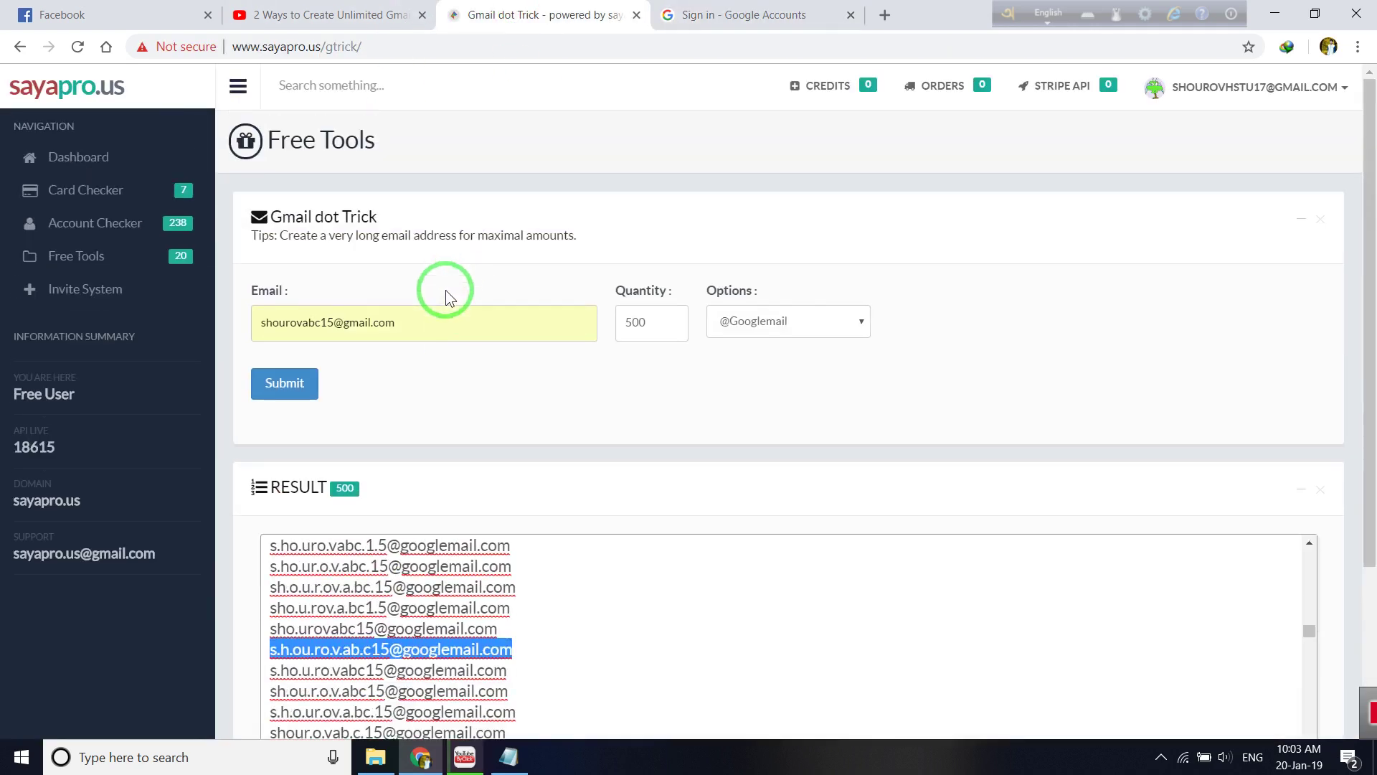
left_click(409, 322)
left_click_drag(409, 322, 246, 320)
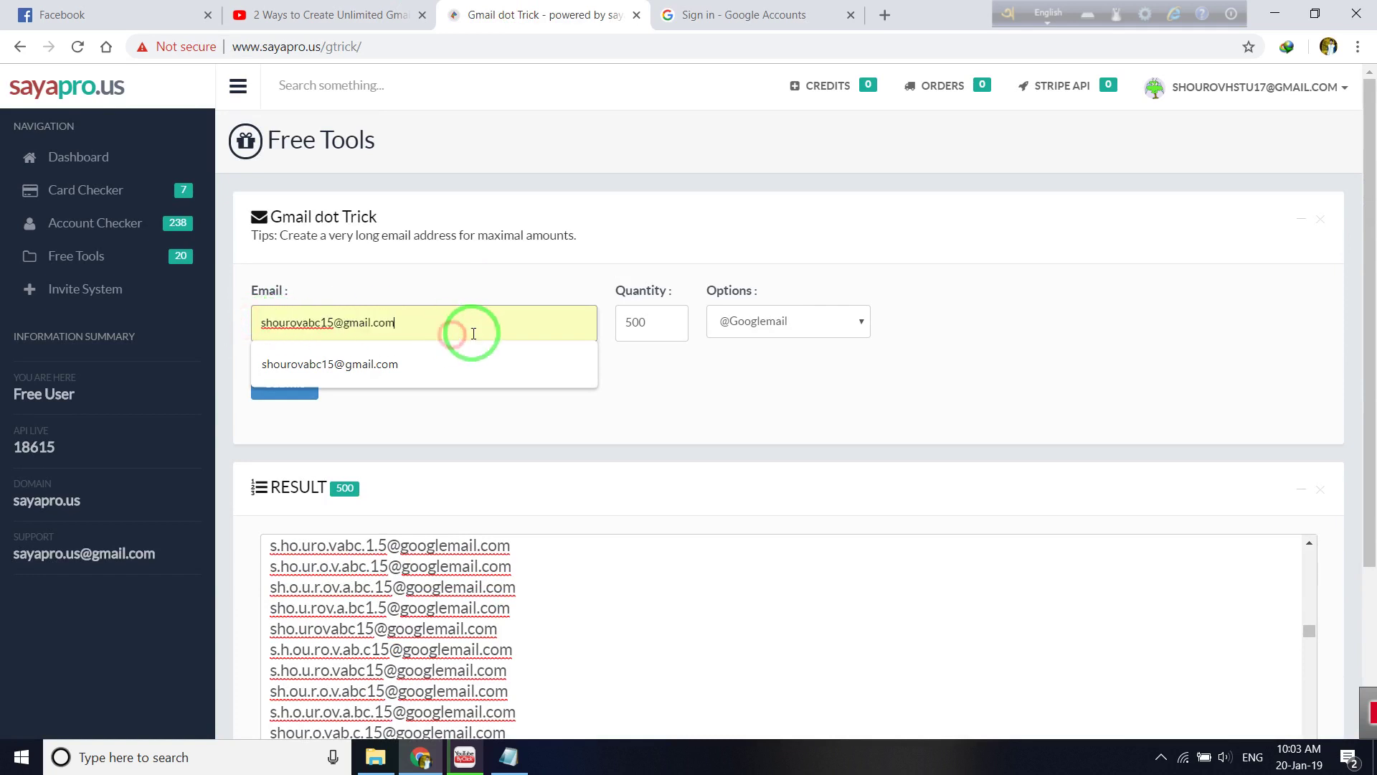
left_click(715, 433)
Step: Return to the Google sign-in page, submit the account password, and dismiss the page translation offer
left_click(738, 14)
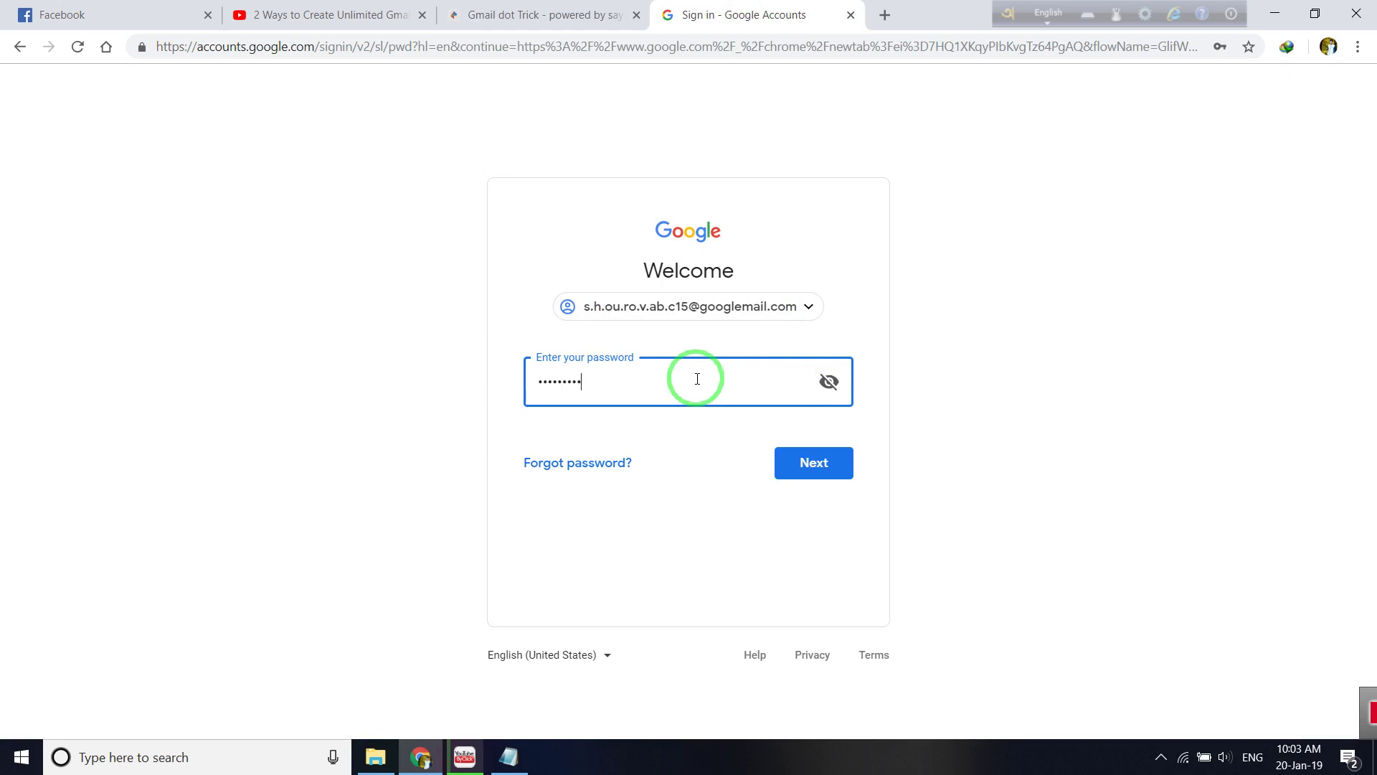
left_click(791, 462)
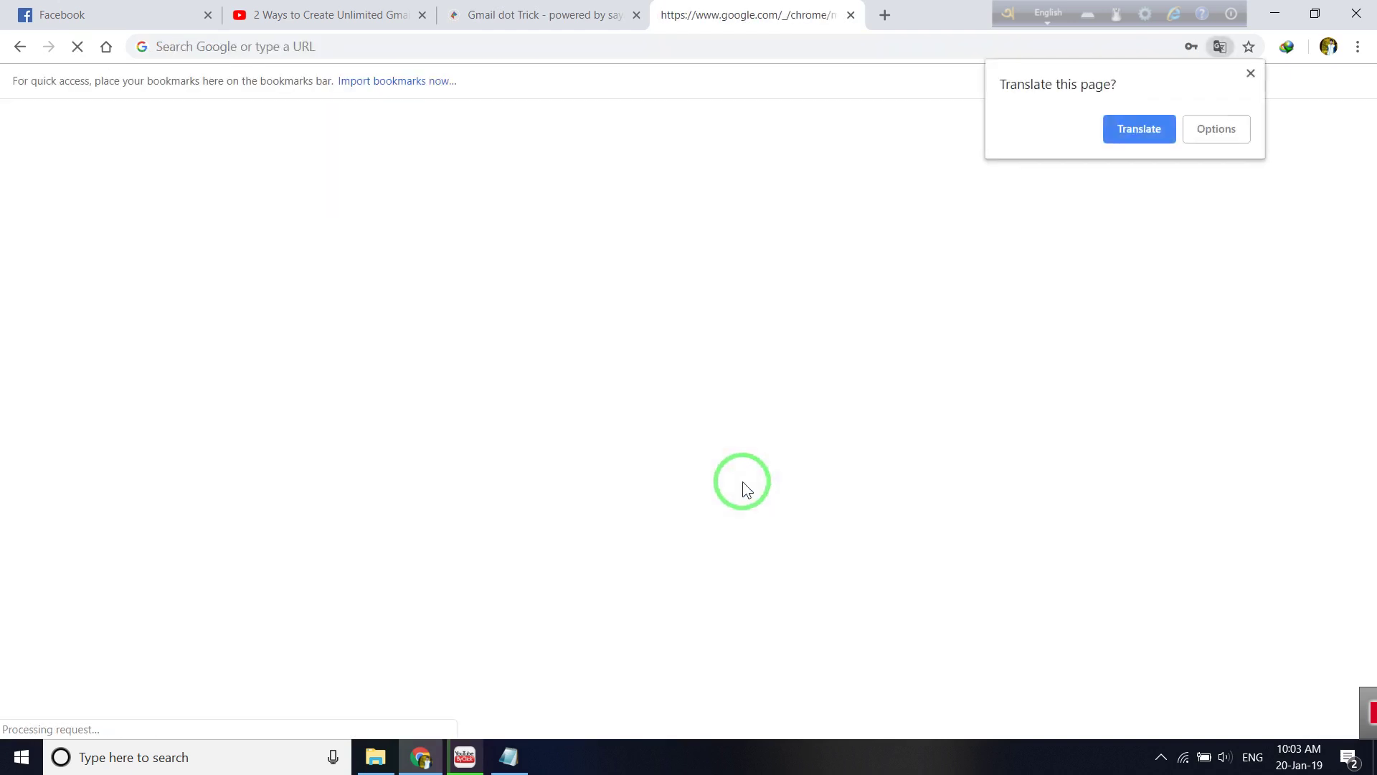
left_click(1252, 72)
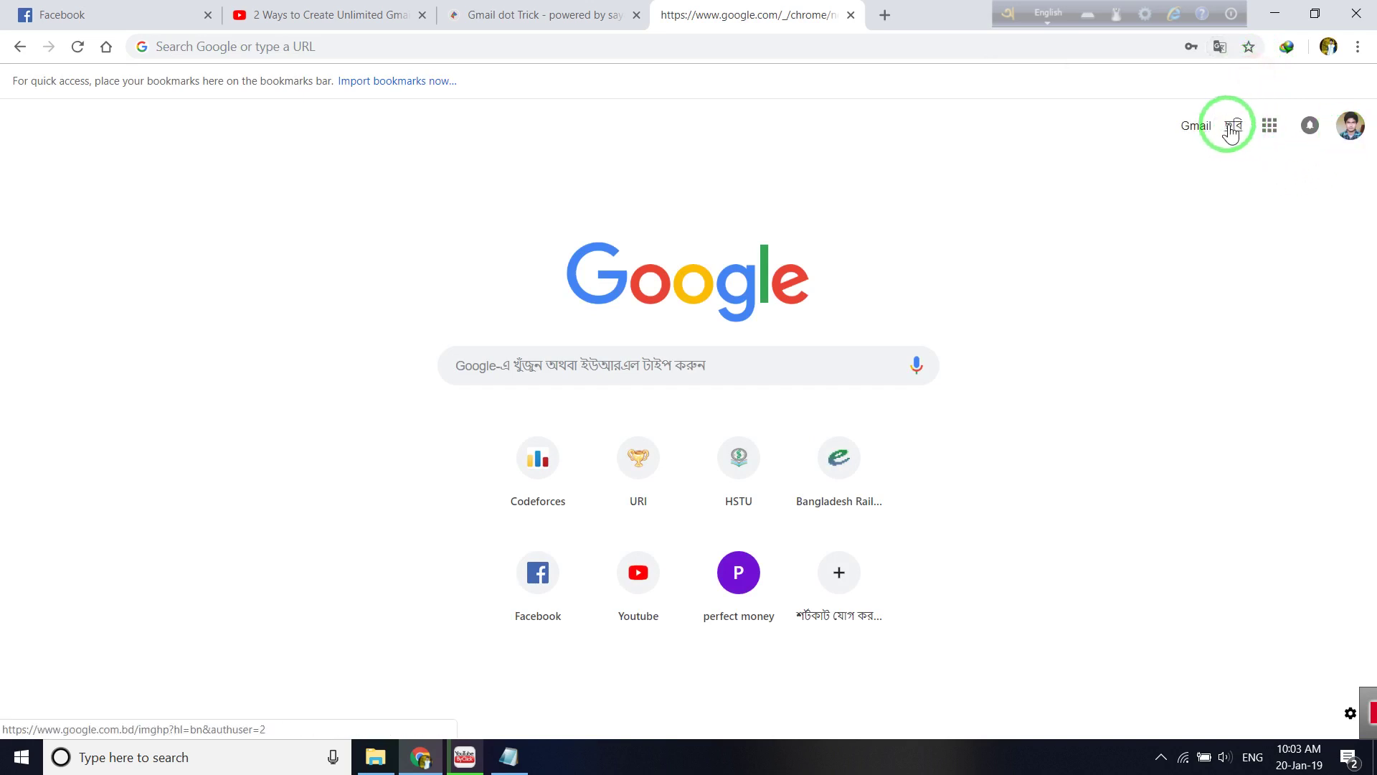
Step: Open the signed-in account's Gmail inbox, look through its messages, and dismiss the desktop notifications offer
left_click(1198, 126)
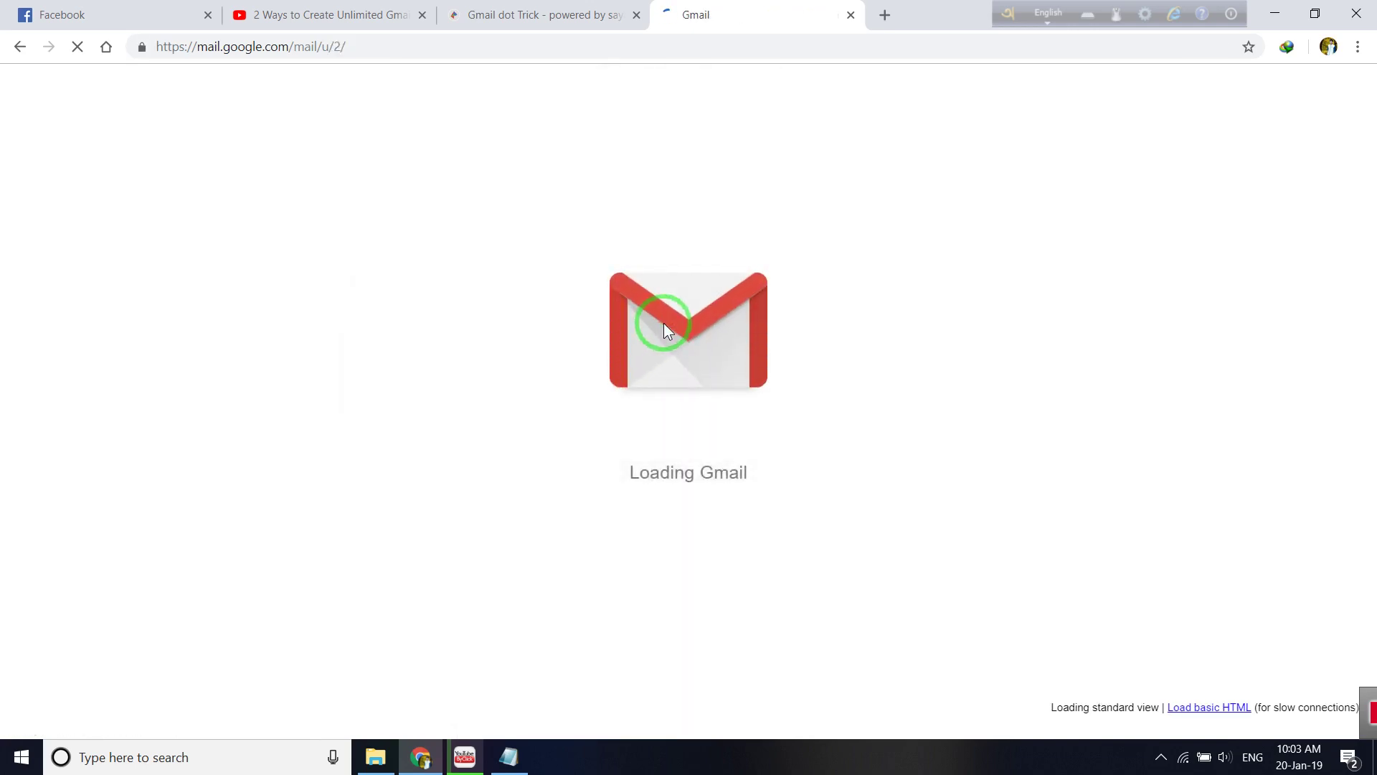
scroll(738, 315, "down", 15)
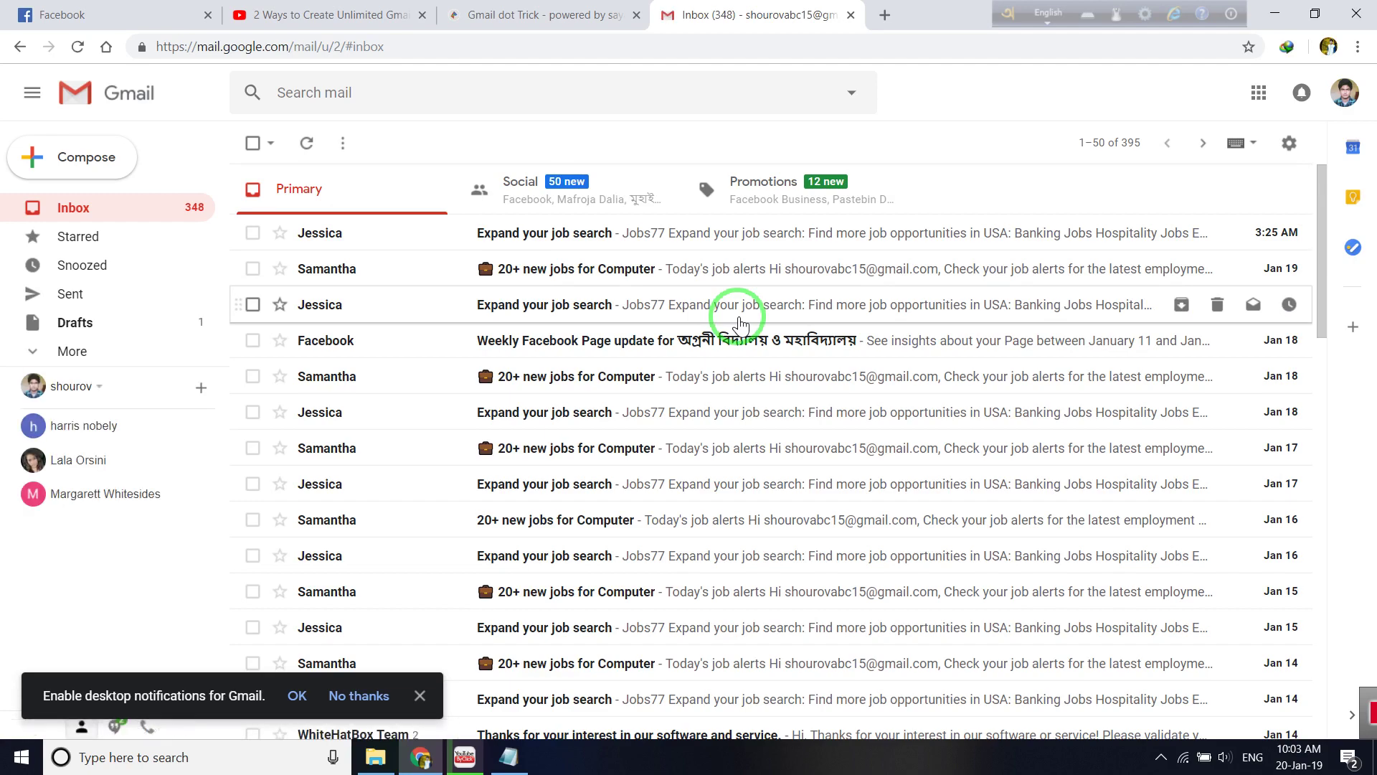
scroll(739, 324, "down", 15)
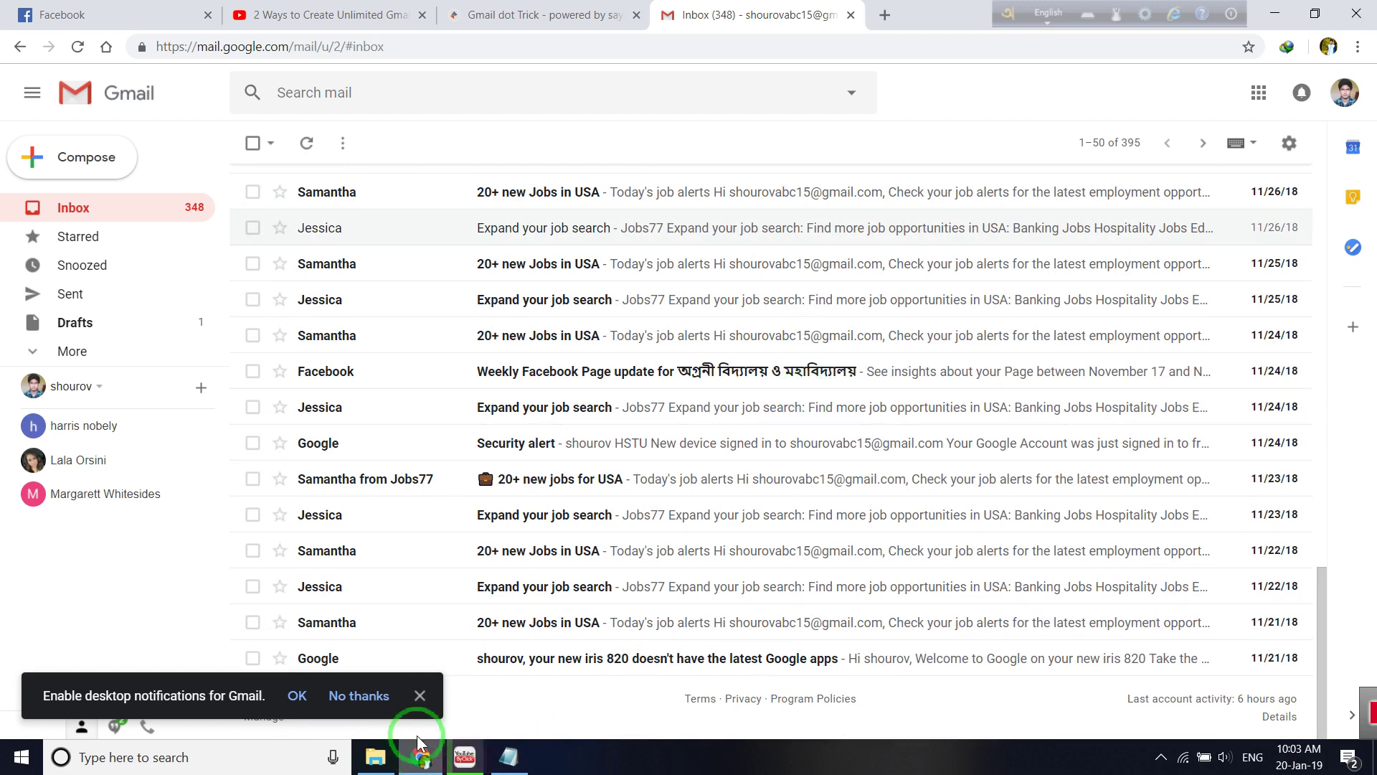
left_click(423, 696)
scroll(522, 440, "up", 15)
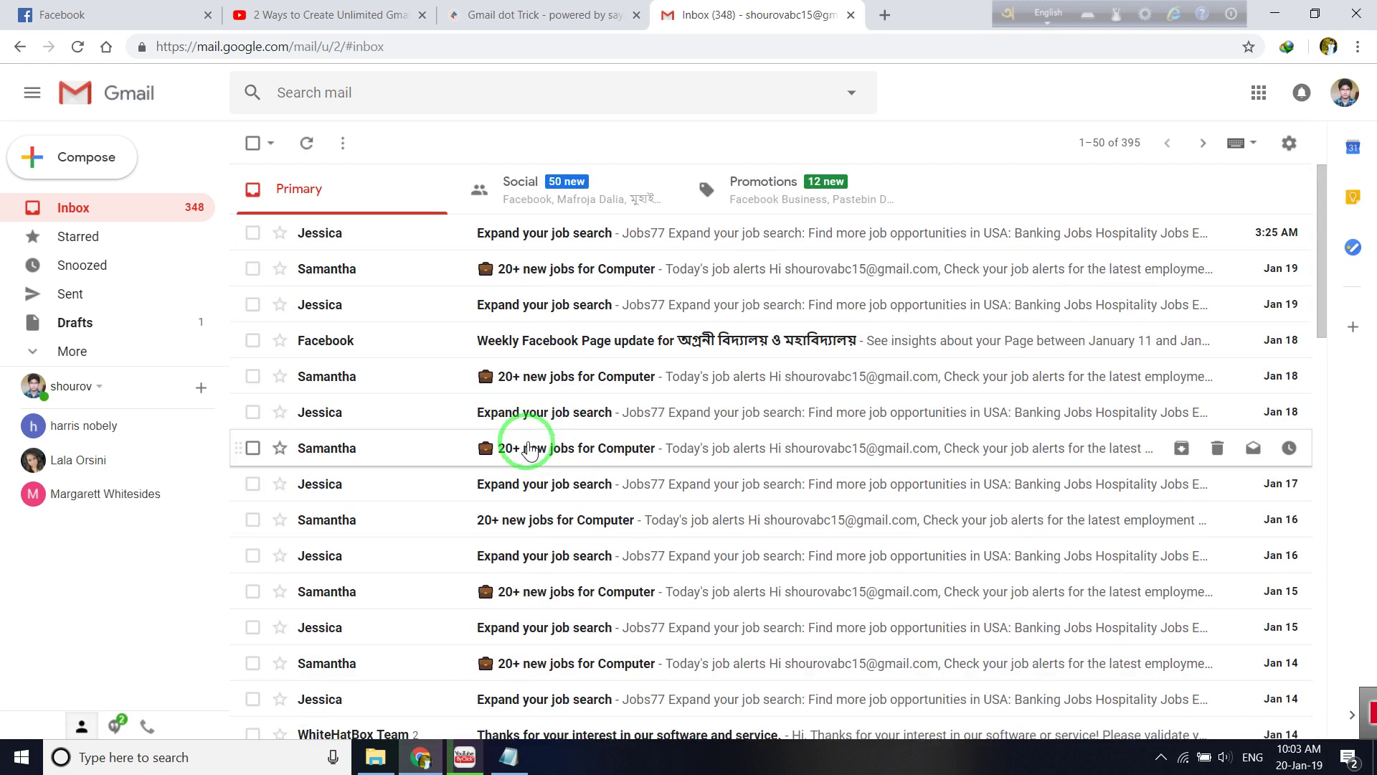
Step: Compare the source address in the Gmail dot Trick form with the account open in Gmail
left_click(534, 9)
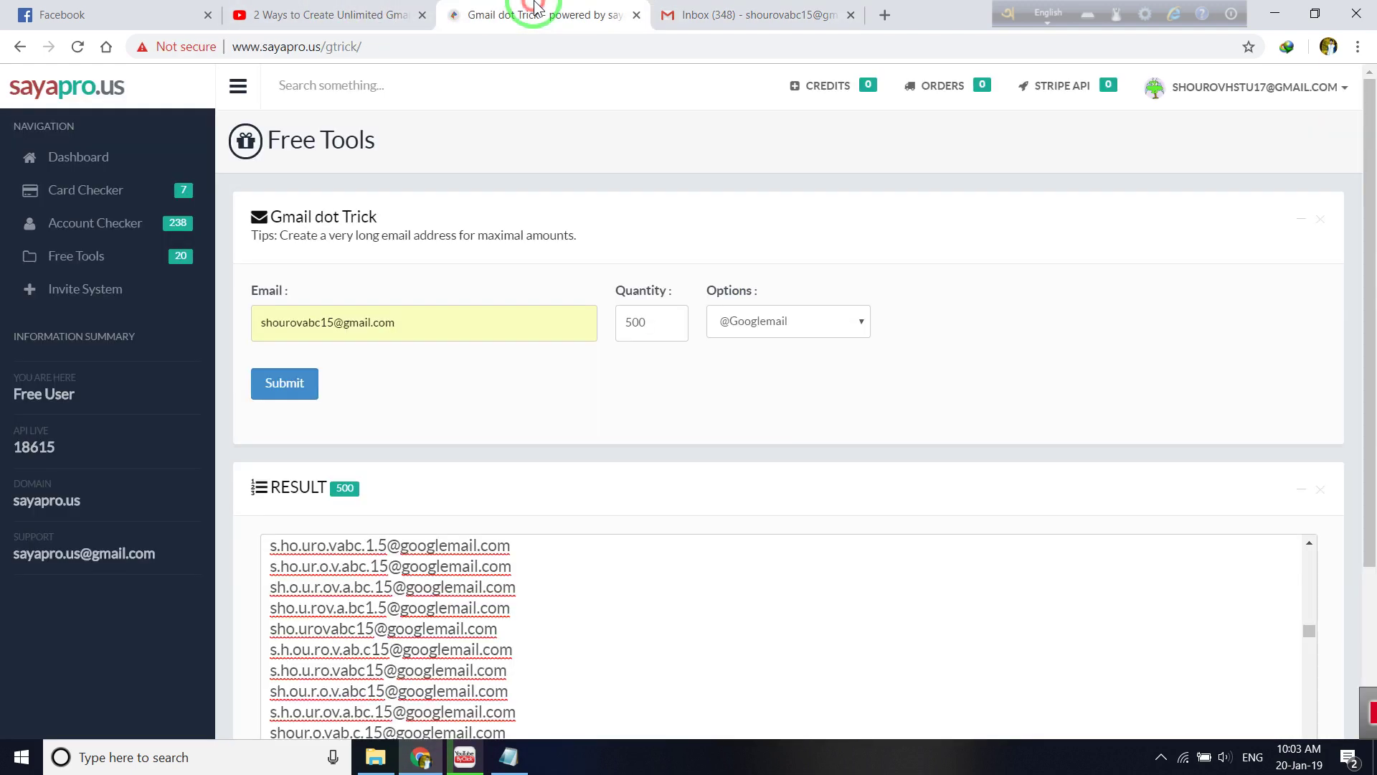
left_click(415, 321)
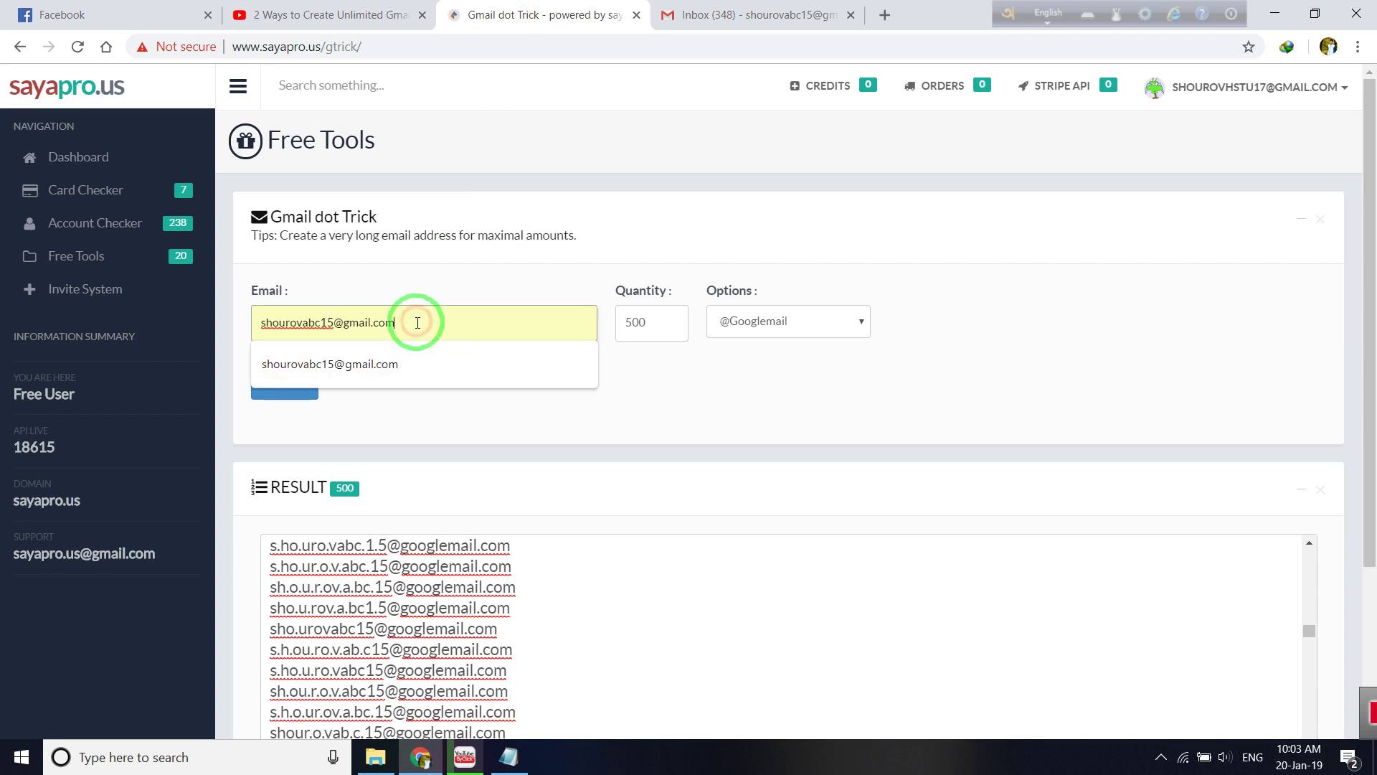
left_click(789, 13)
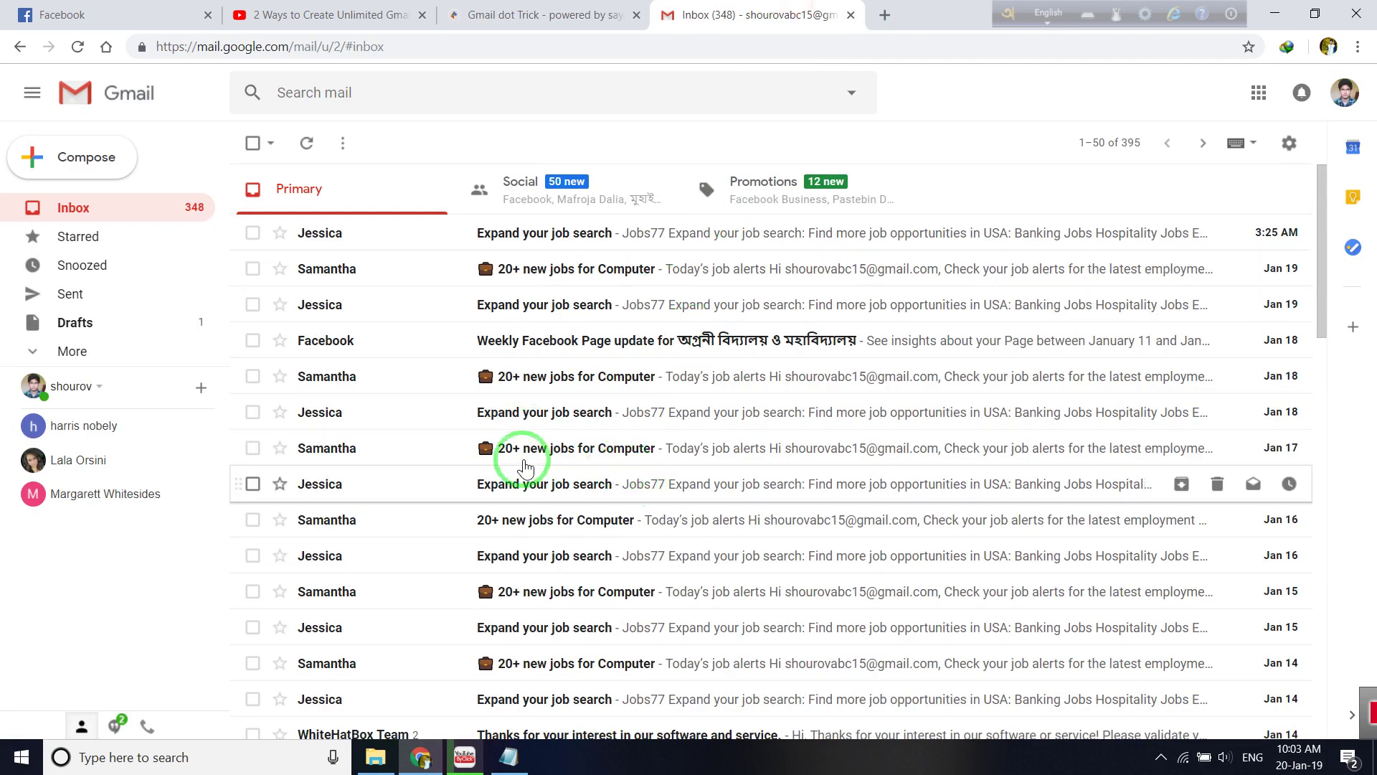
left_click(538, 10)
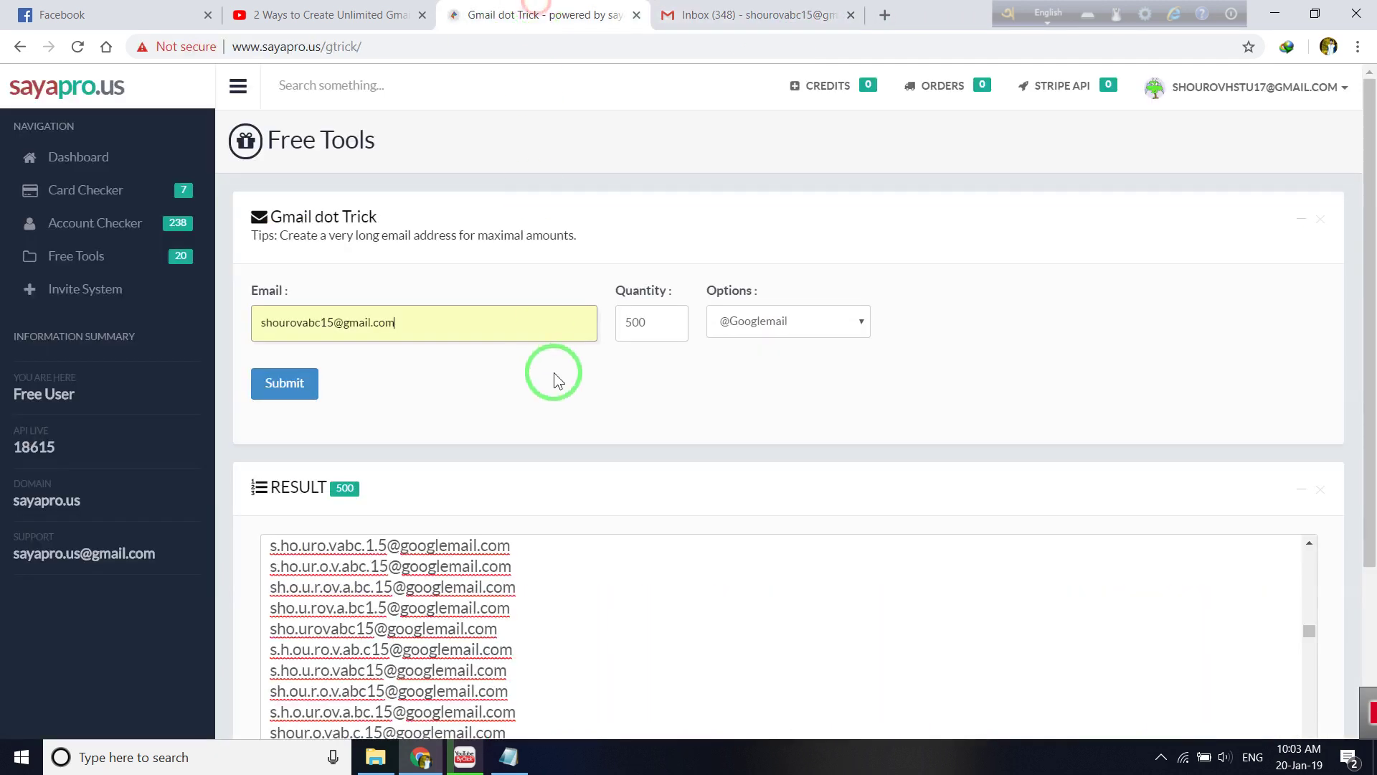
Step: Look through the generated googlemail.com address variants in the result list
left_click_drag(527, 550, 288, 547)
left_click(637, 596)
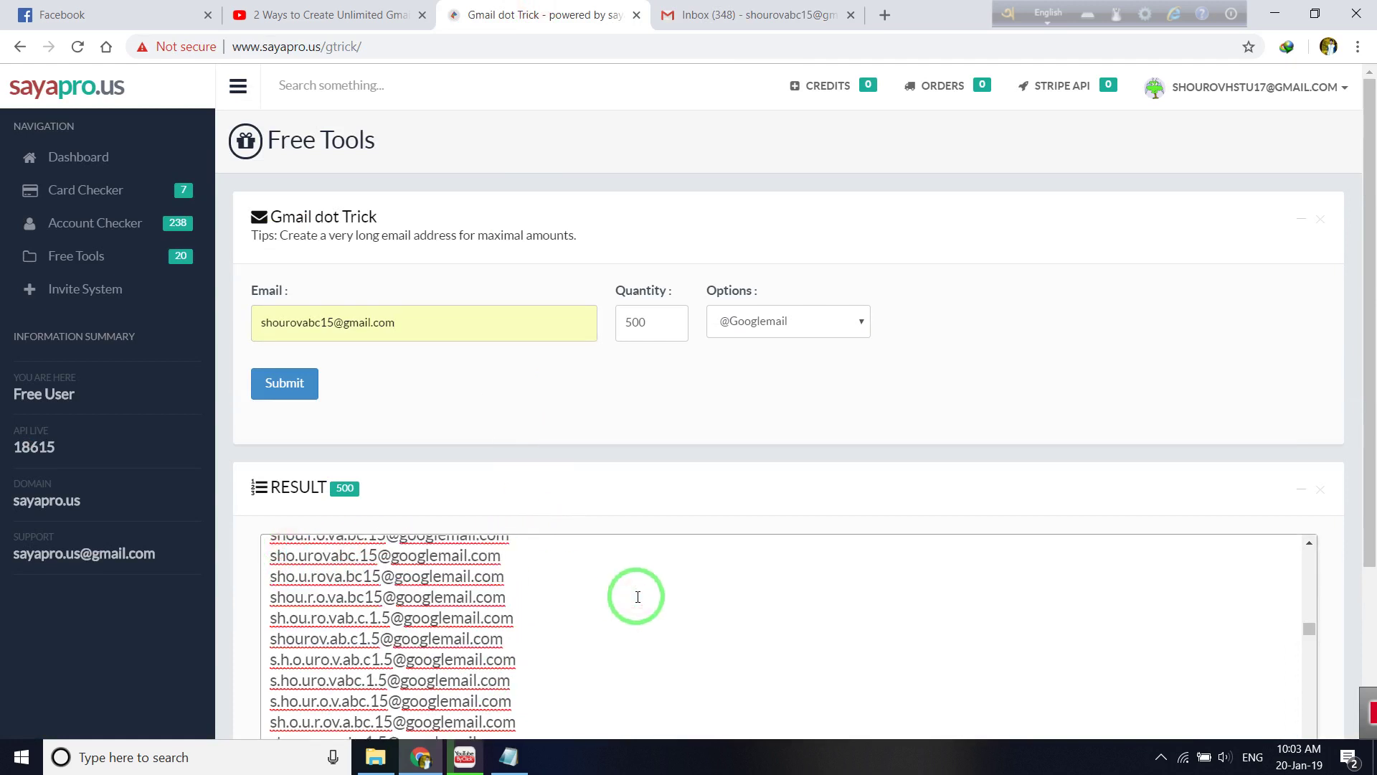
left_click(534, 571)
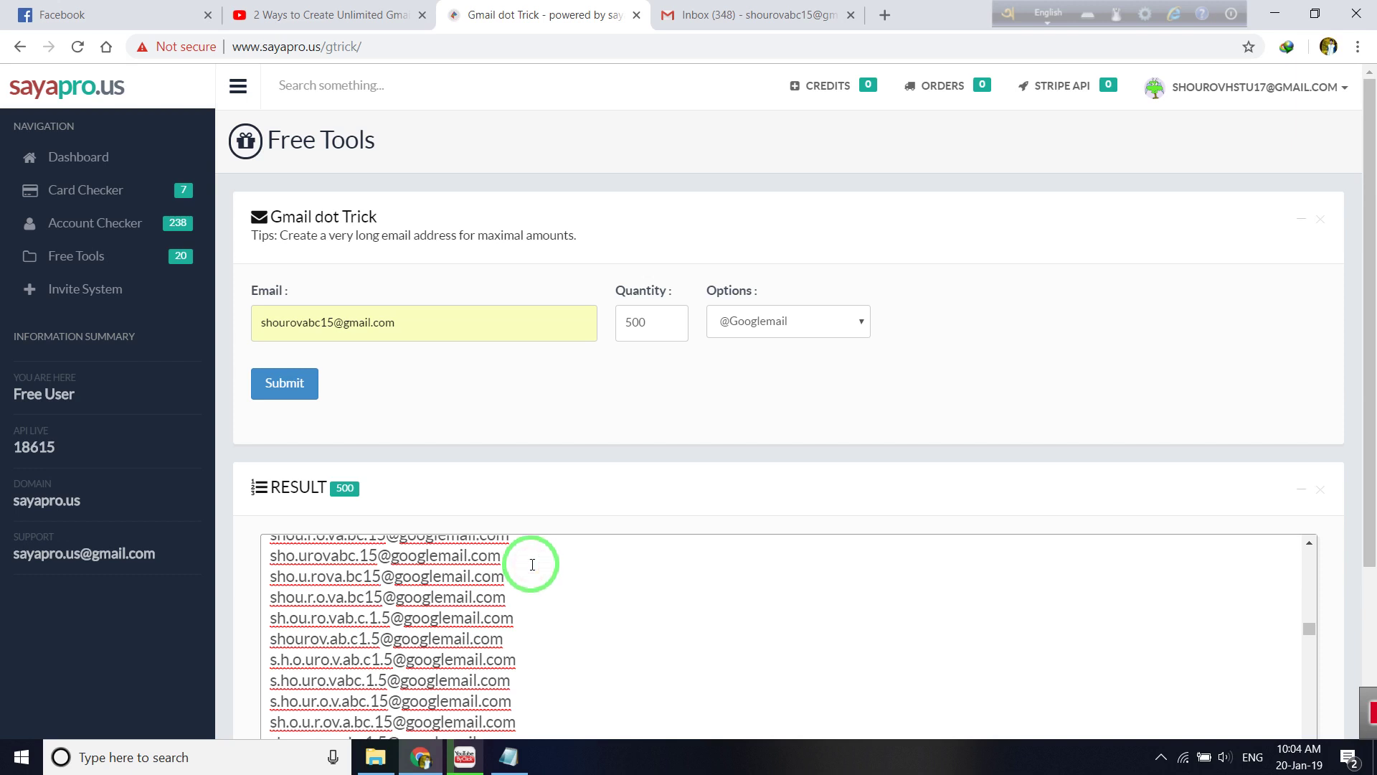
scroll(533, 563, "up", 2)
scroll(617, 652, "up", 5)
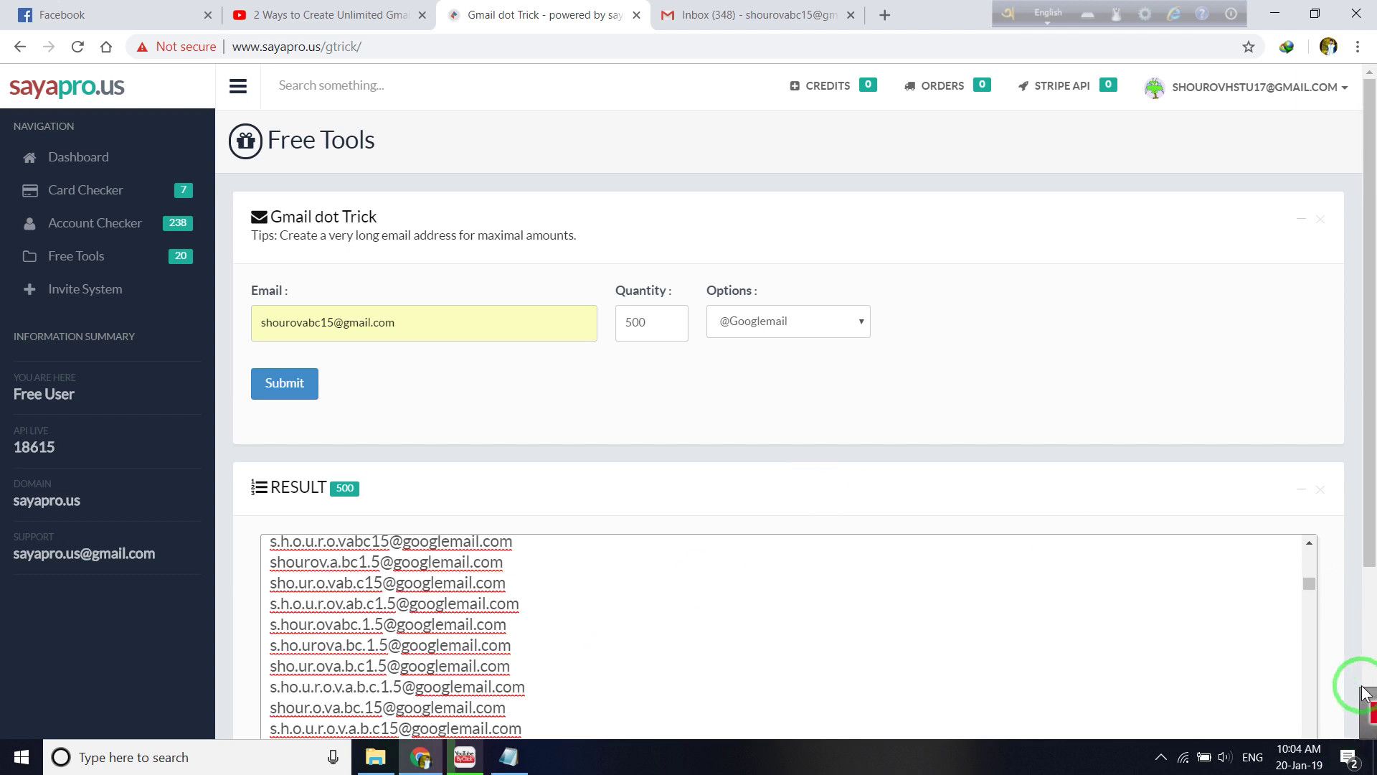
left_click_drag(1362, 687, 1091, 616)
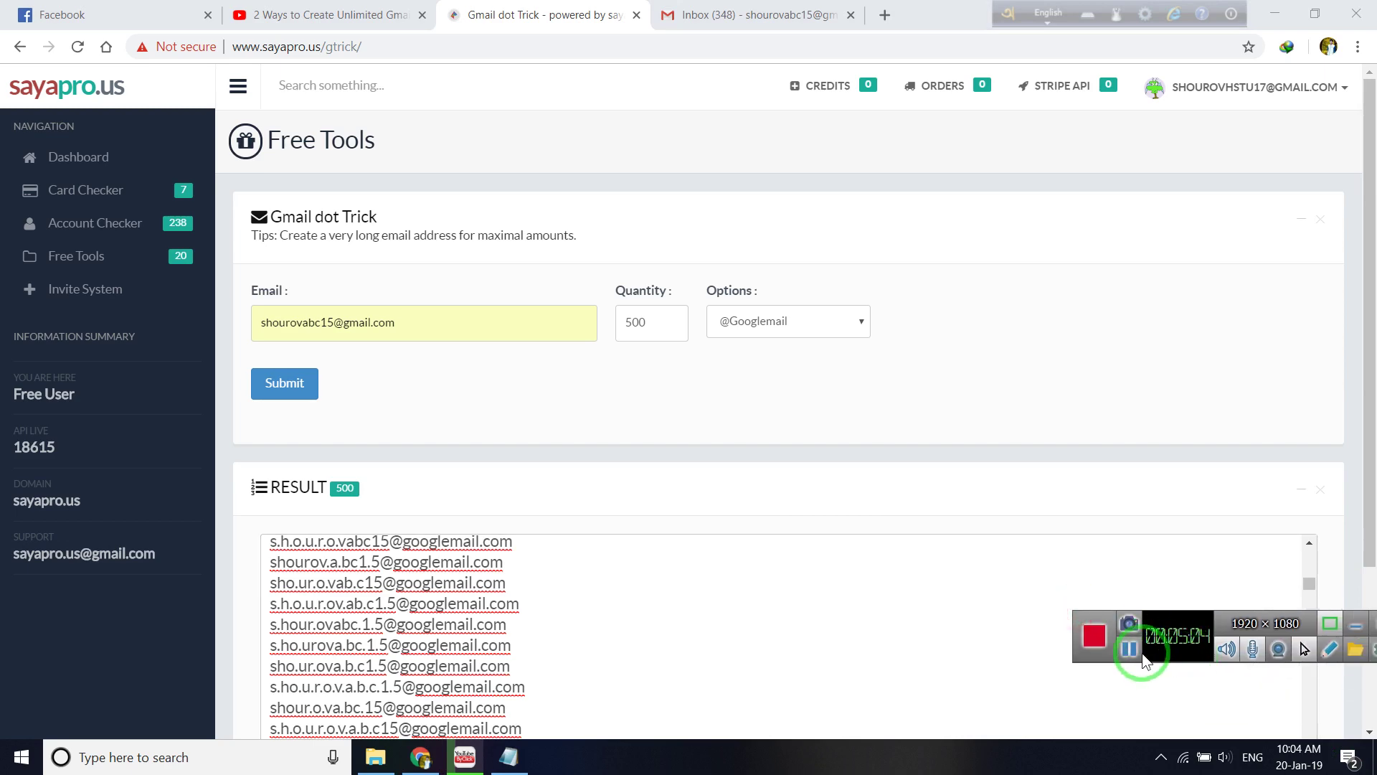
left_click(1146, 653)
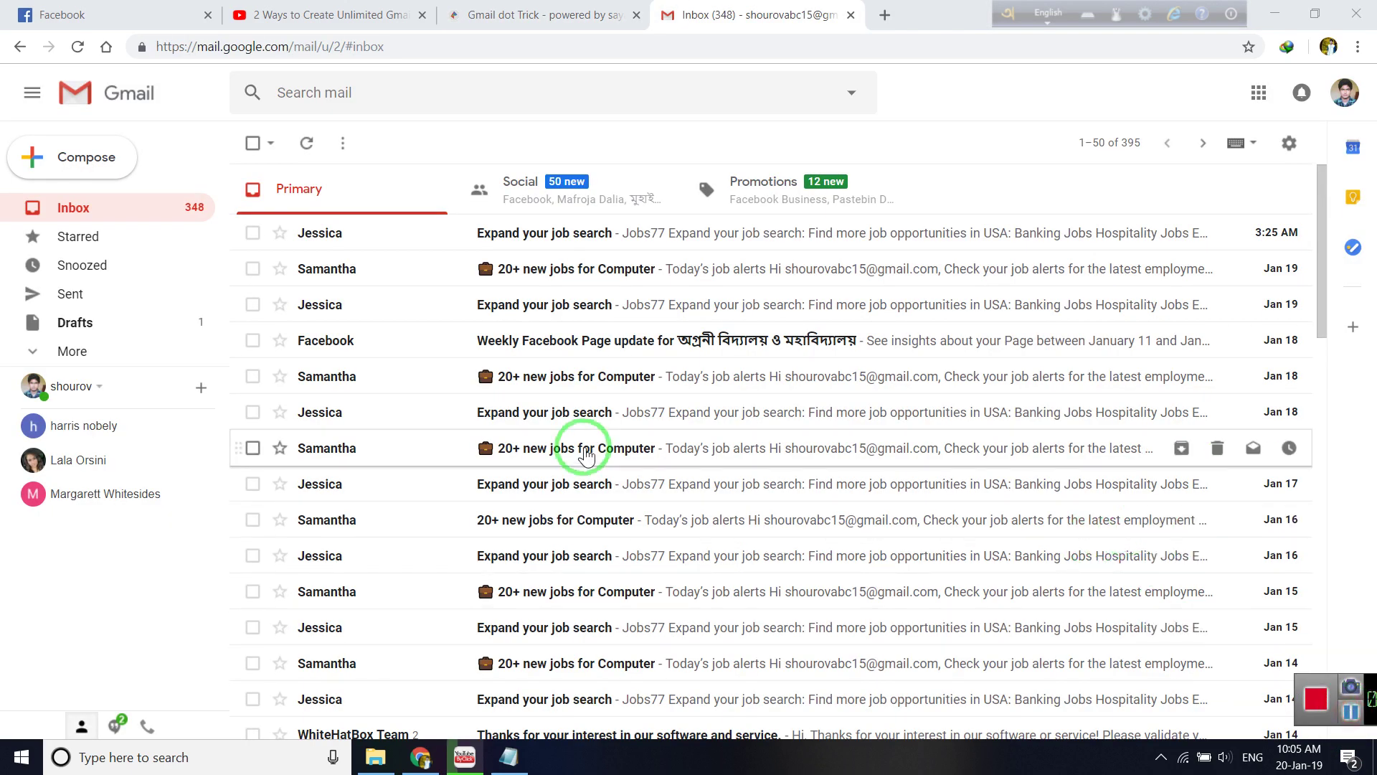
Step: Go back to the Gmail dot Trick page and review its form and the beginning of the generated address list
left_click(565, 9)
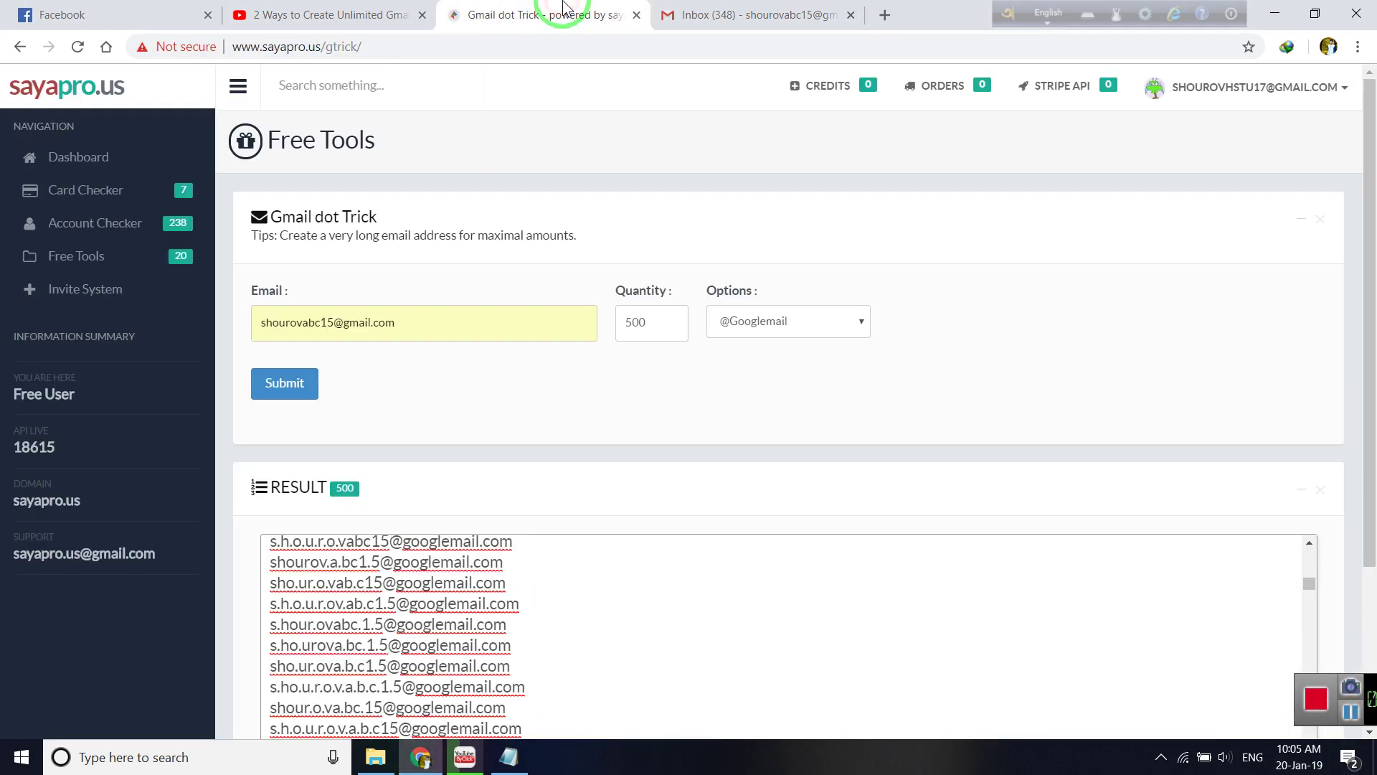
left_click(397, 344)
scroll(546, 394, "down", 6)
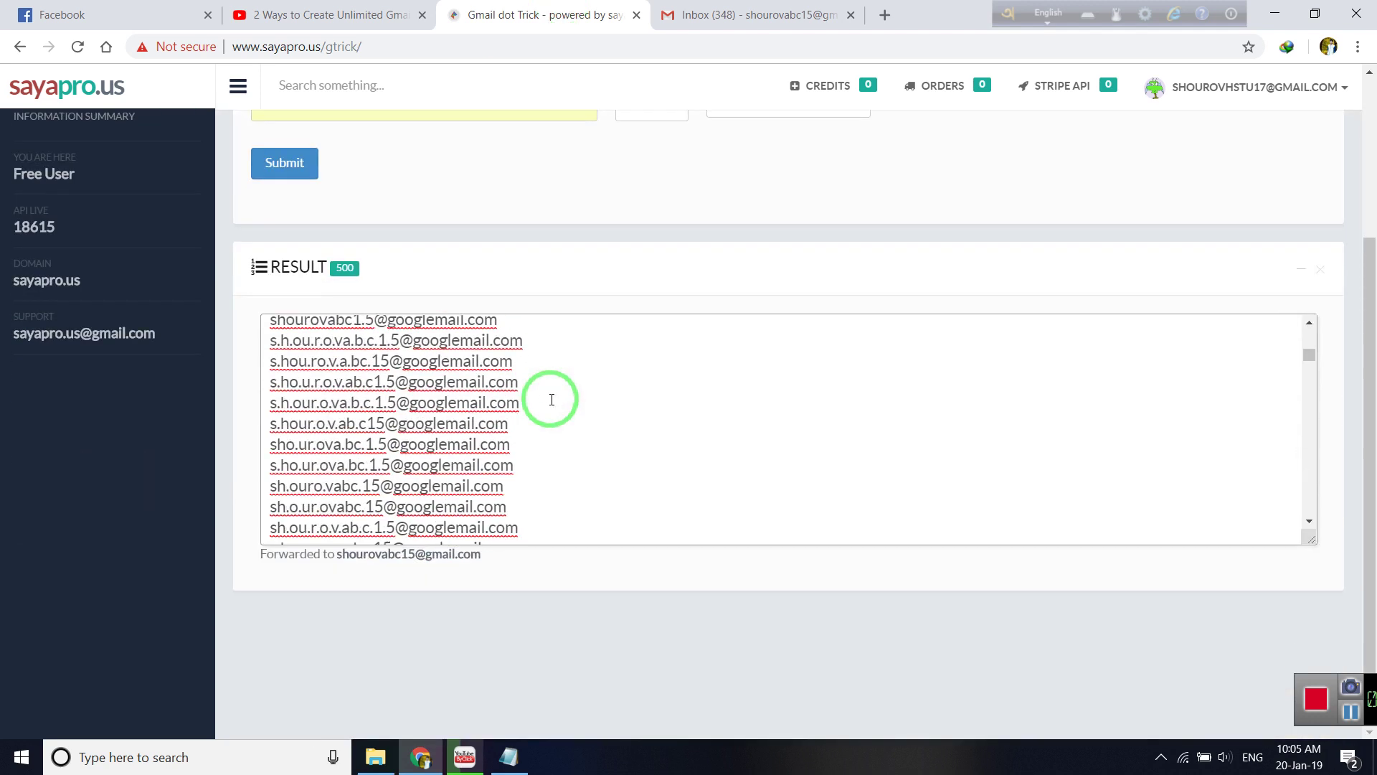
scroll(542, 410, "up", 3)
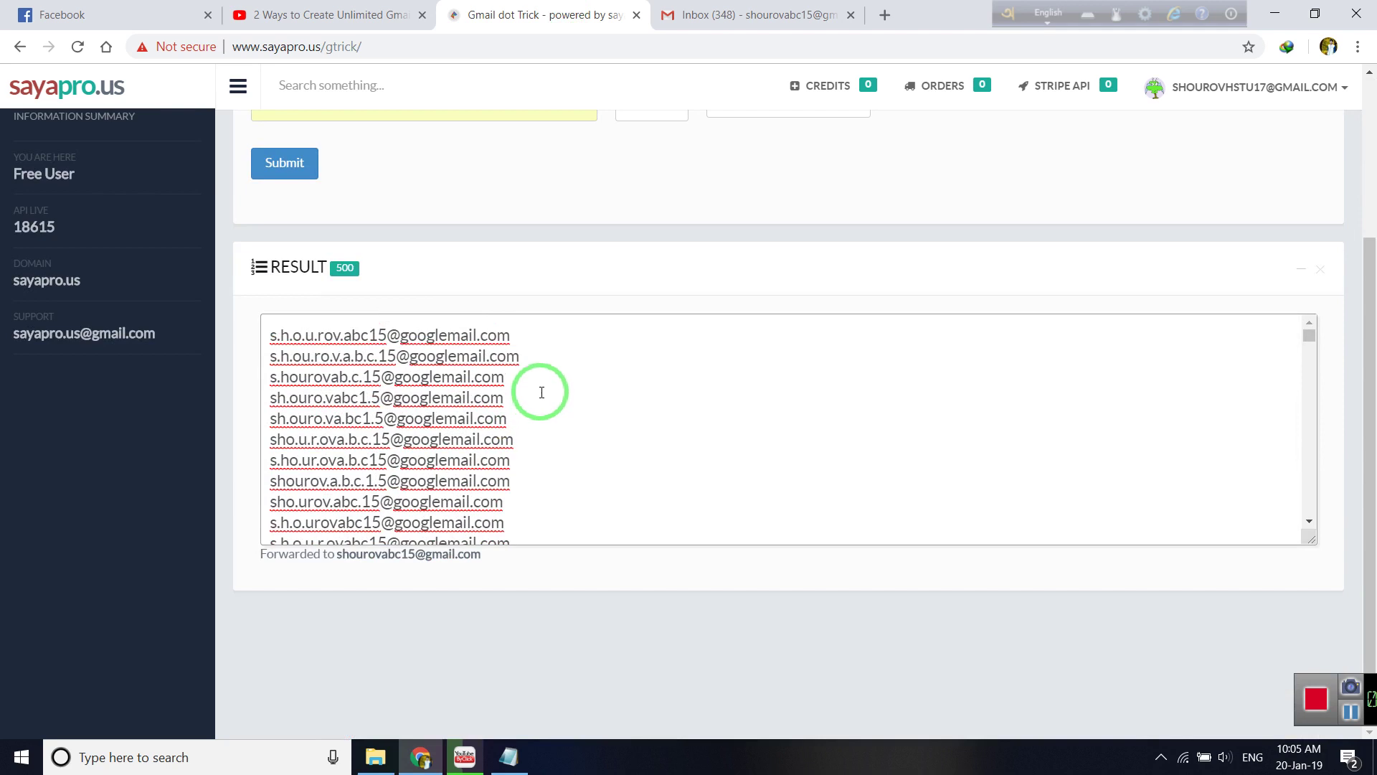
scroll(410, 294, "up", 3)
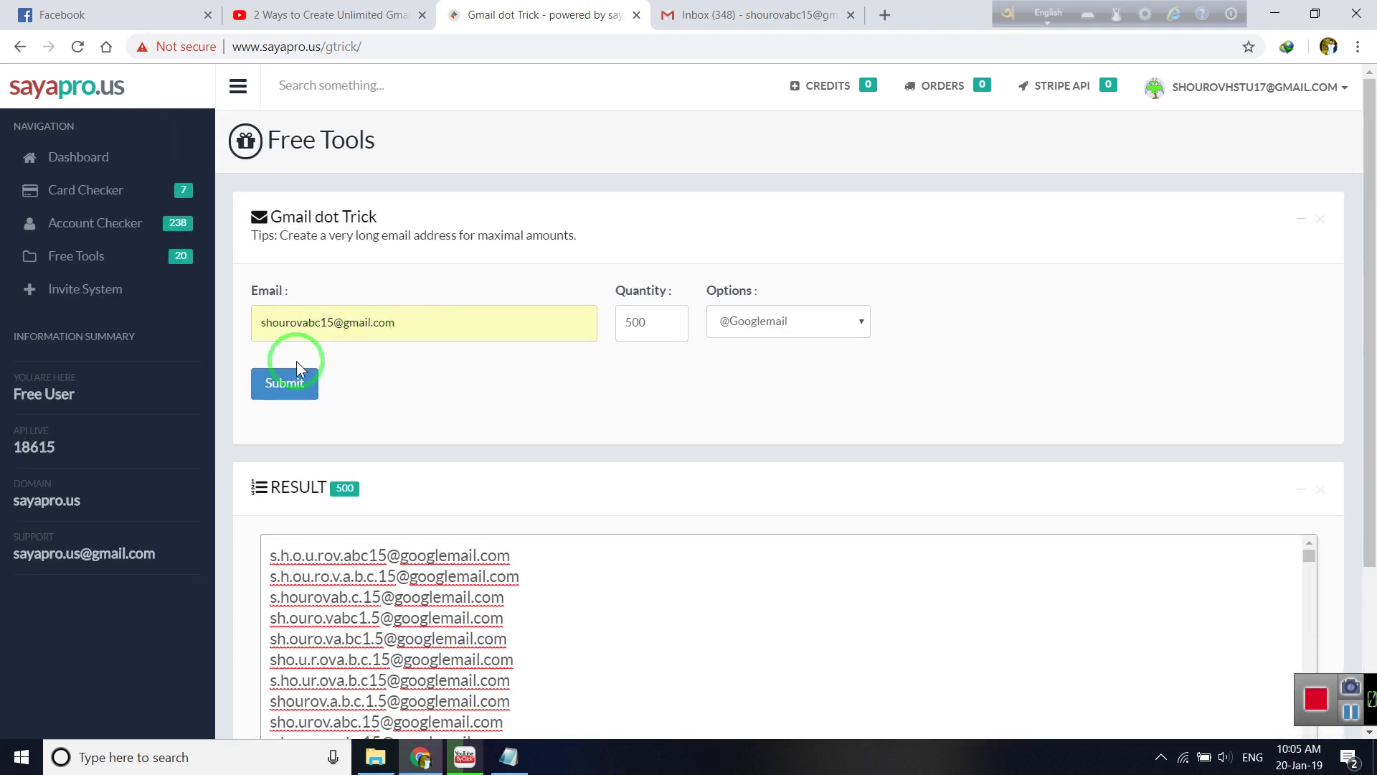
scroll(325, 611, "down", 3)
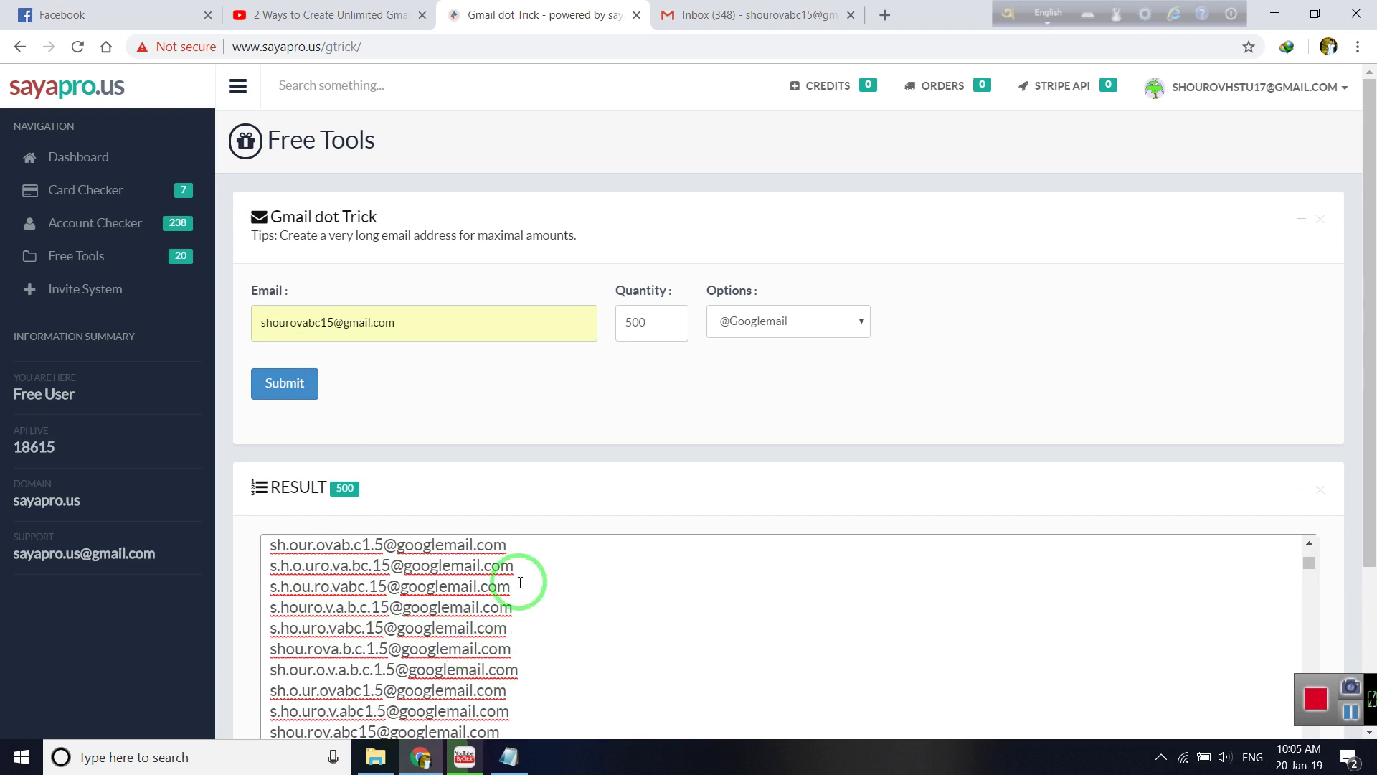
Step: Highlight individual dotted address variants in the result list to compare them, then clear the selection
left_click_drag(528, 586, 250, 592)
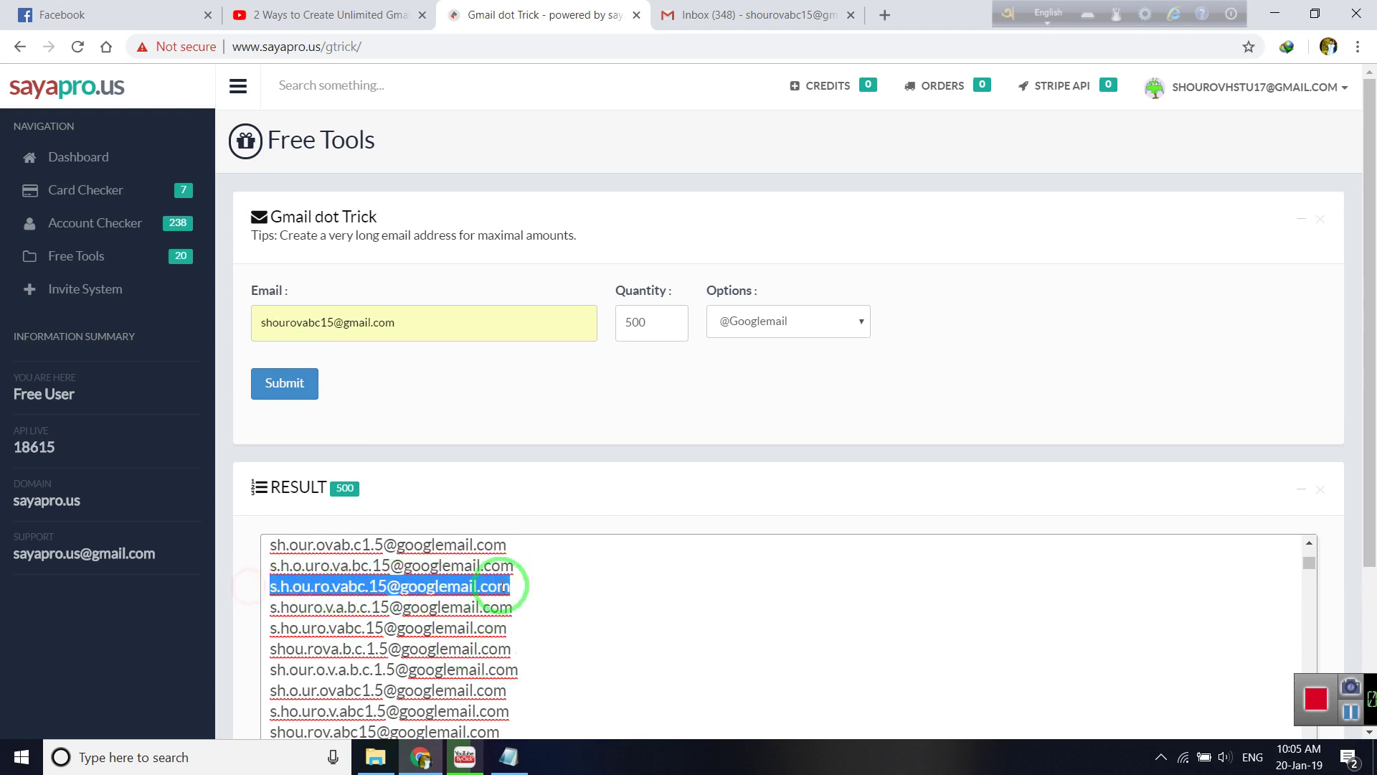
left_click_drag(514, 588, 251, 593)
left_click_drag(517, 607, 265, 607)
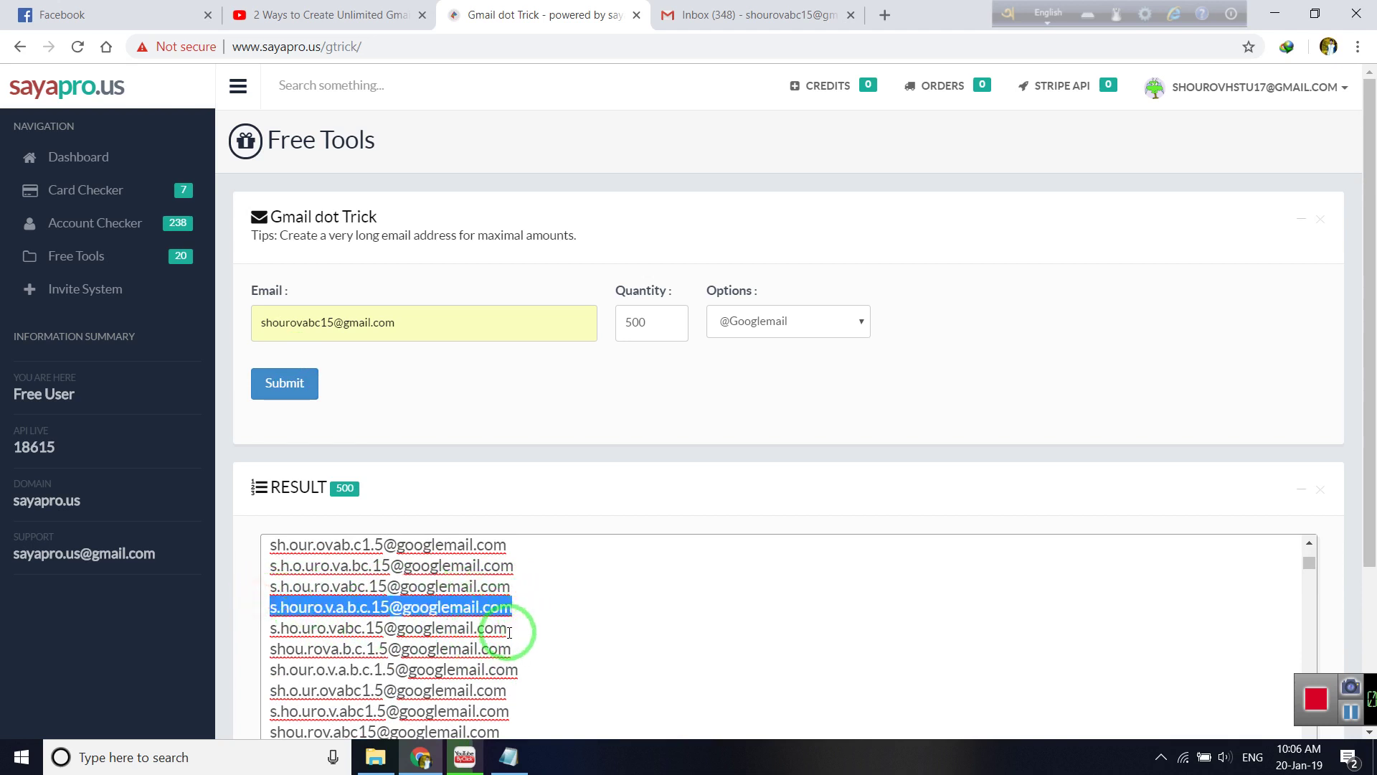
left_click_drag(506, 631, 270, 606)
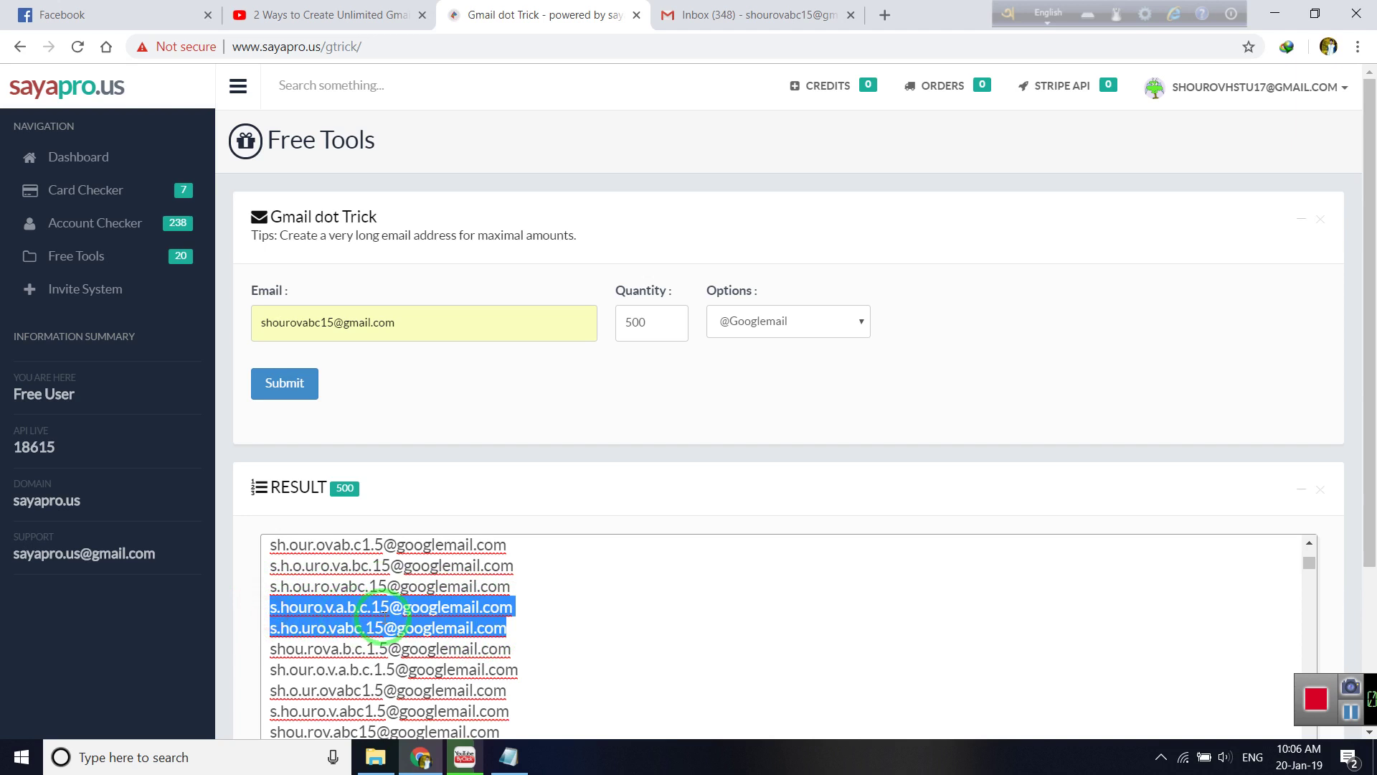
left_click(521, 630)
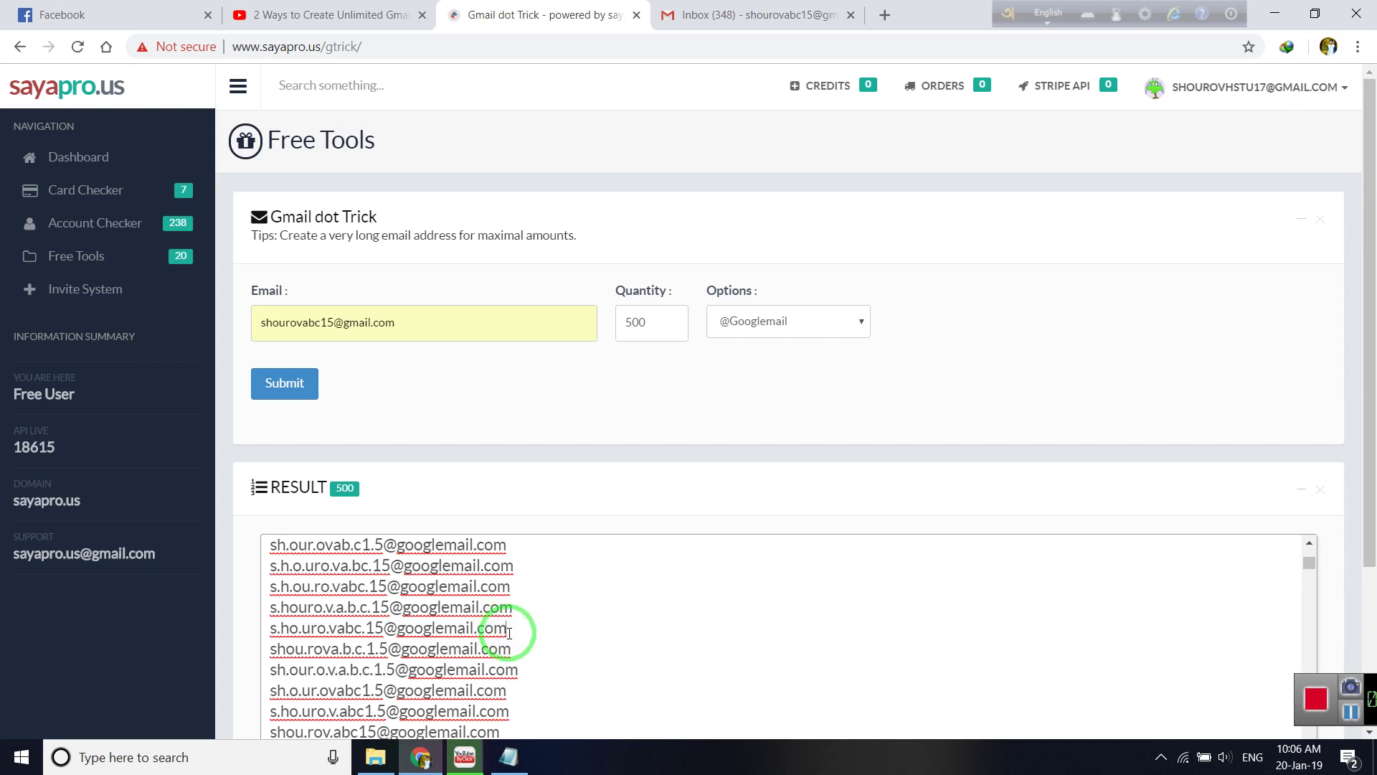
Step: Examine the dotted address variants further down the result list, marking the ends of several lines
scroll(529, 599, "down", 10)
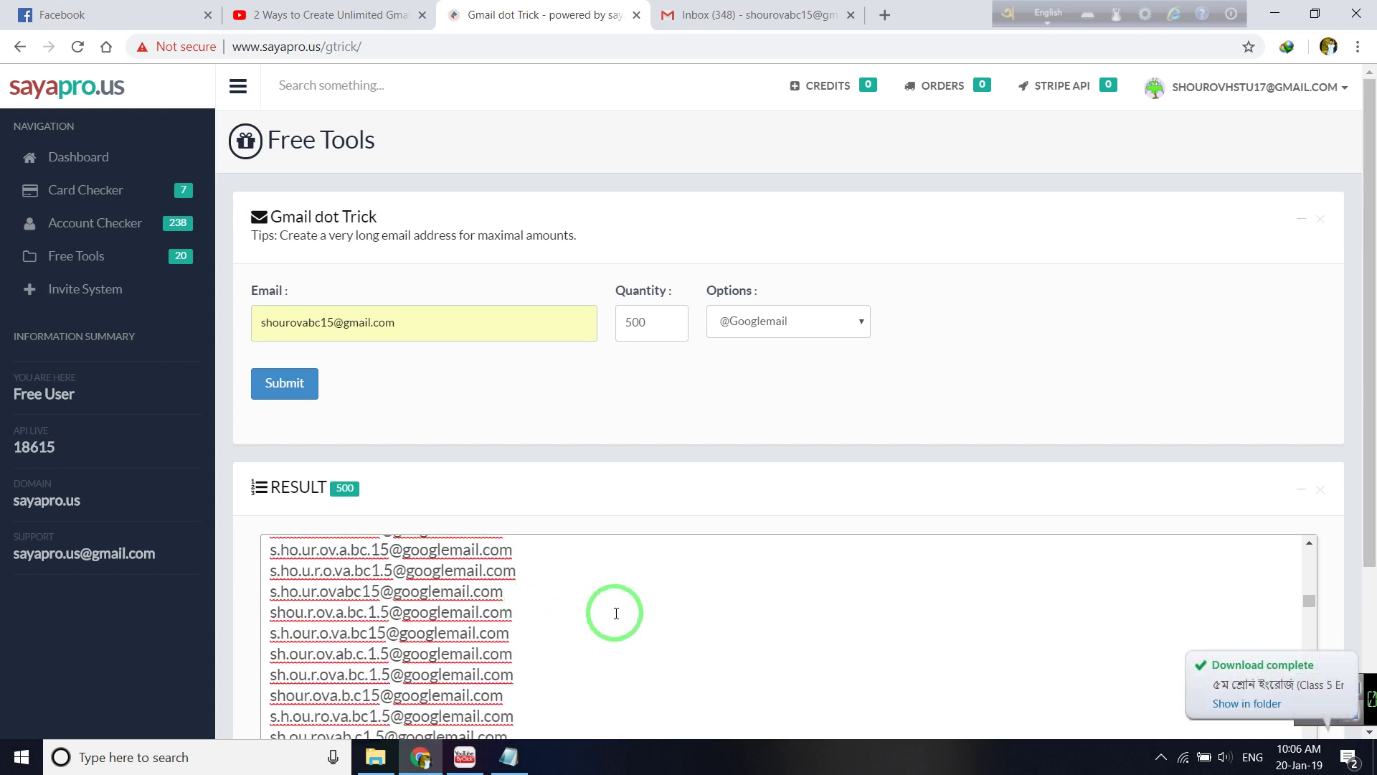
scroll(616, 613, "down", 15)
scroll(1177, 433, "down", 3)
mouse_move(1369, 390)
left_mouse_down()
mouse_move(1364, 215)
mouse_move(1371, 385)
left_mouse_up()
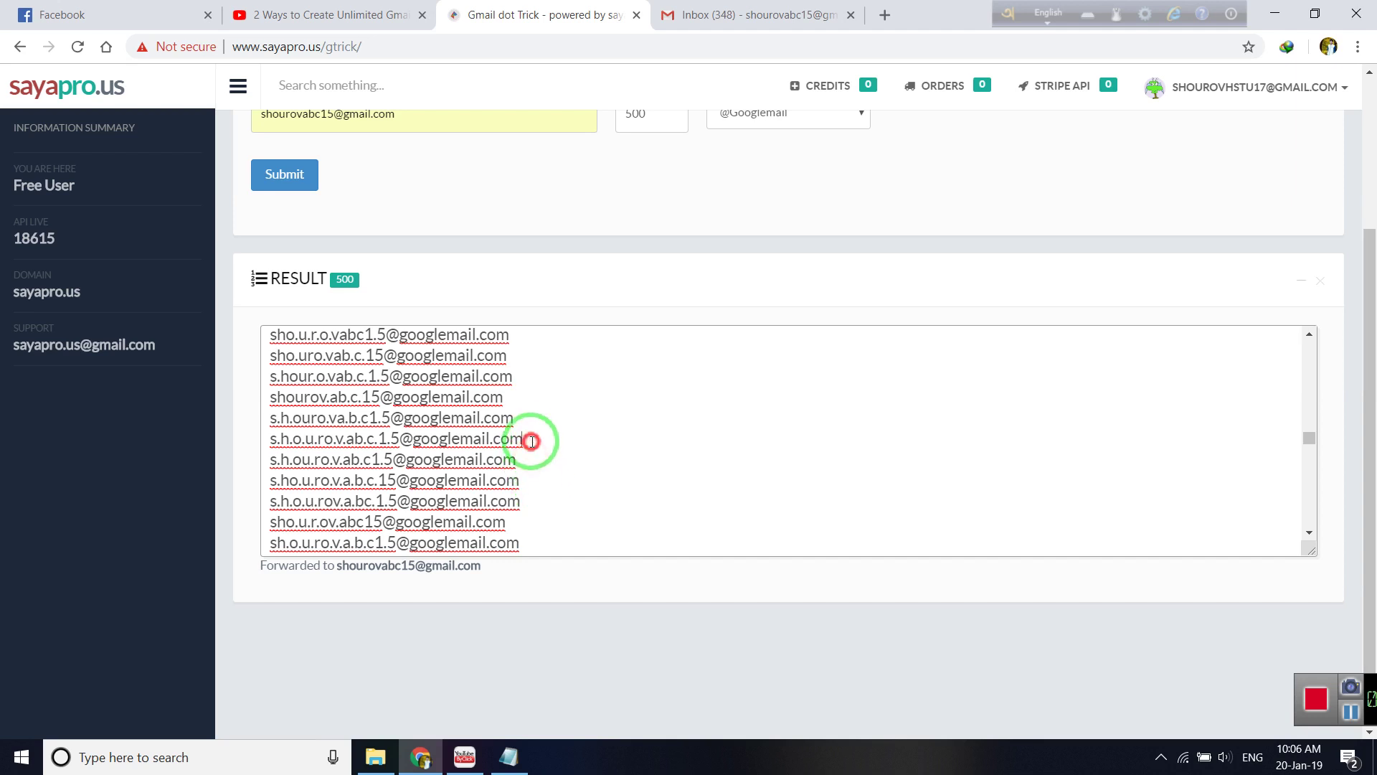
left_click(517, 395)
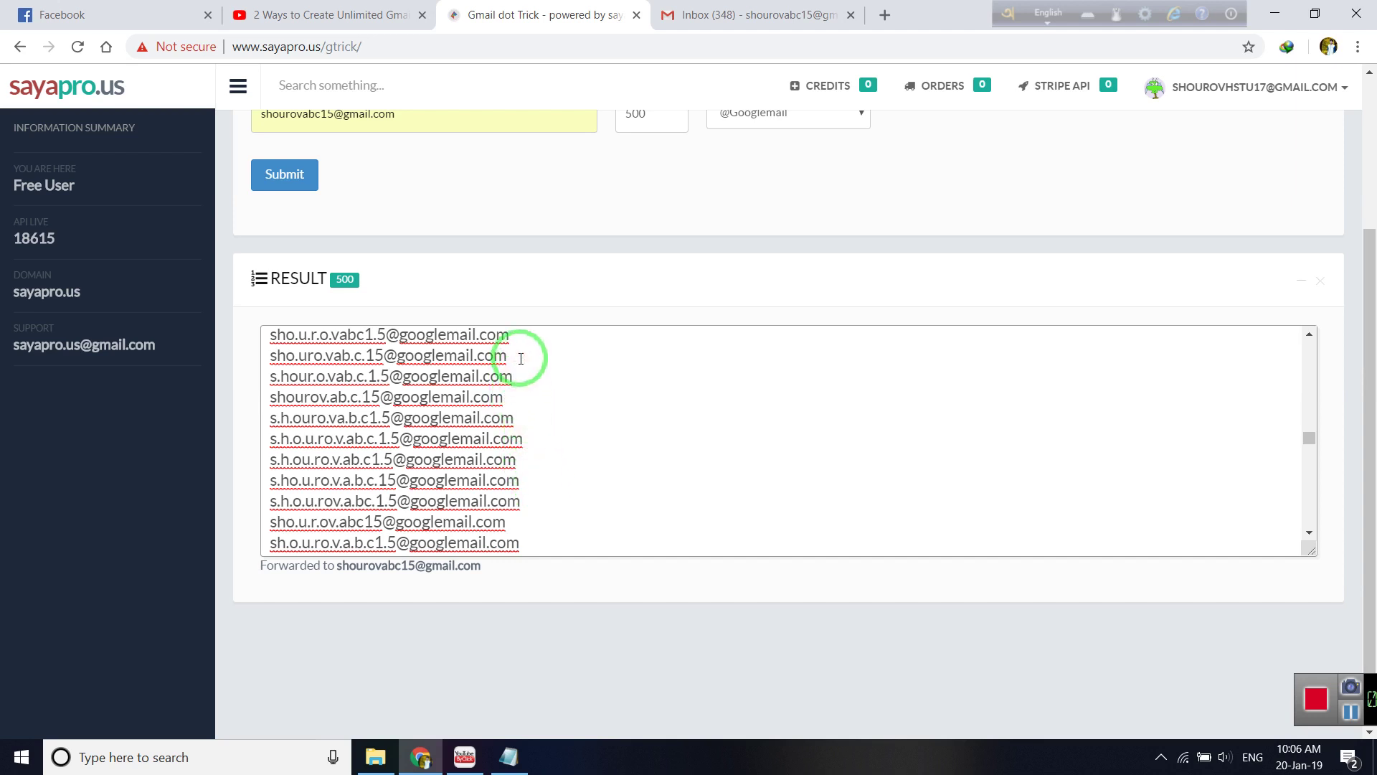
left_click(531, 381)
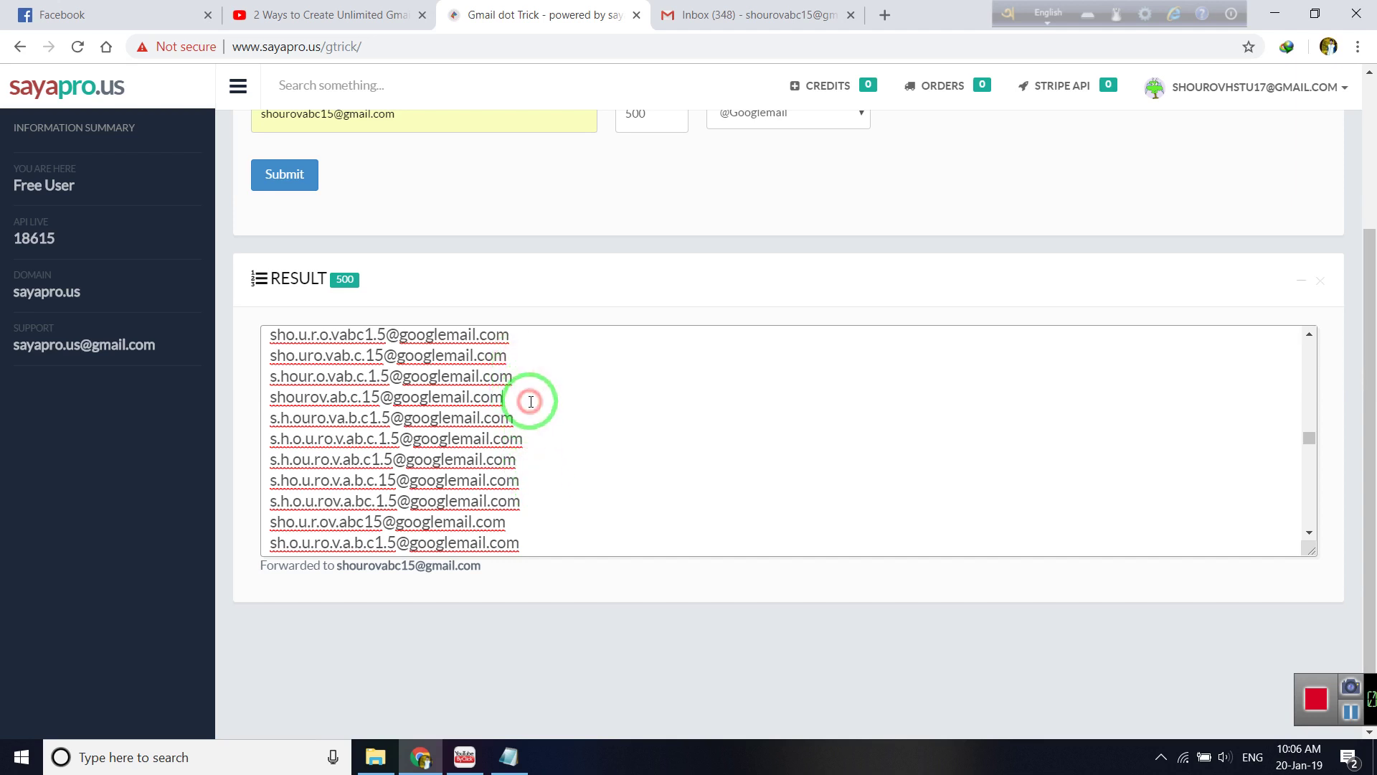
left_click(531, 401)
Step: Switch back and forth between the generated variant list and the Gmail inbox, ending on the inbox
left_click(749, 14)
left_click(581, 9)
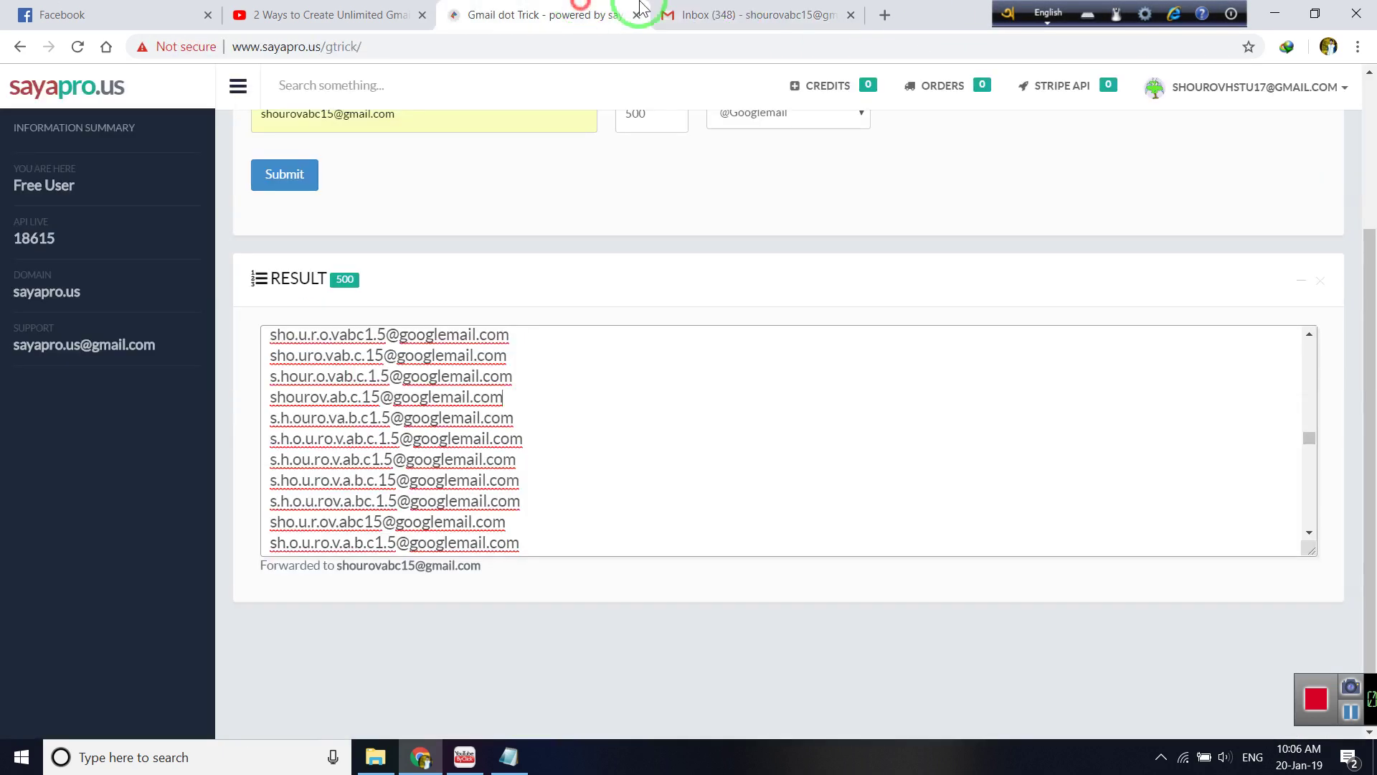
left_click(749, 14)
left_click(545, 14)
left_click(749, 14)
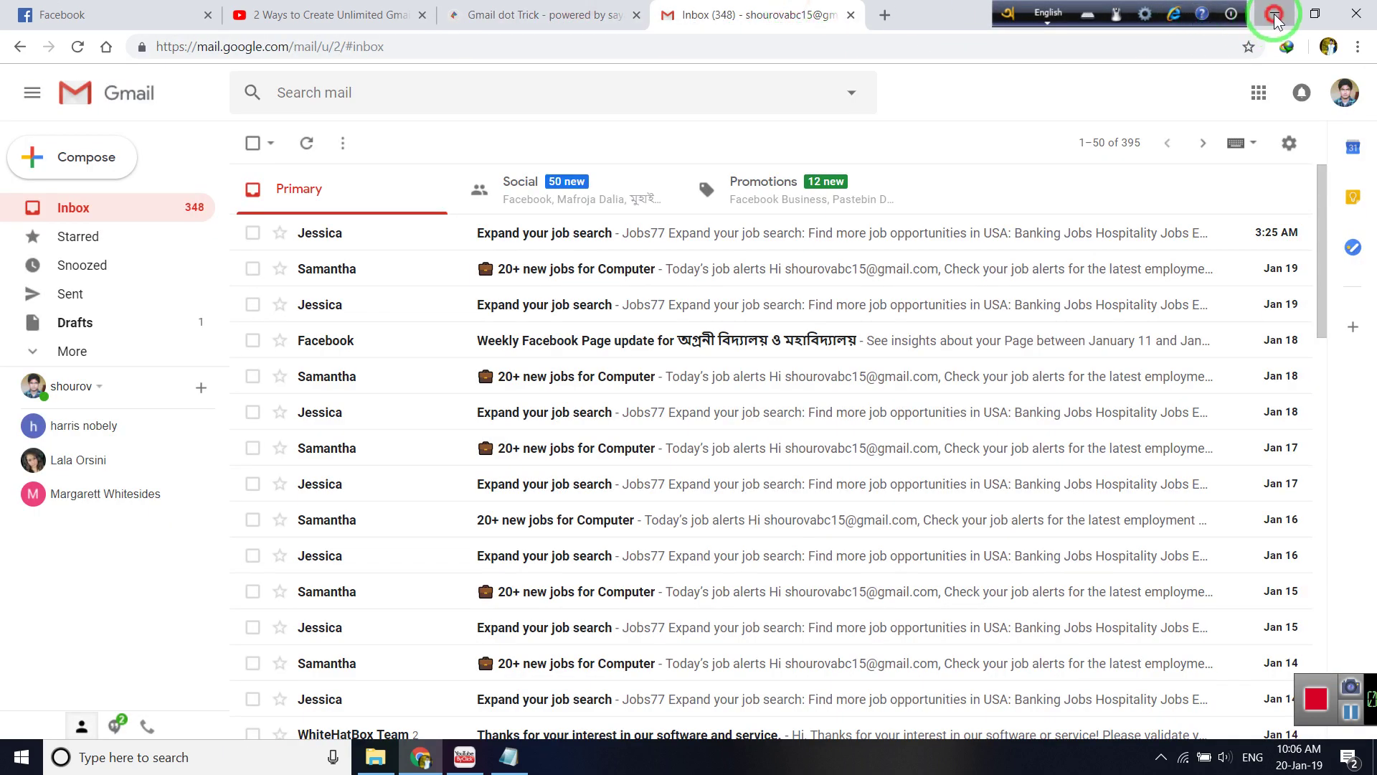
Step: Minimise the browser window and refresh the desktop
left_click(1274, 14)
right_click(663, 118)
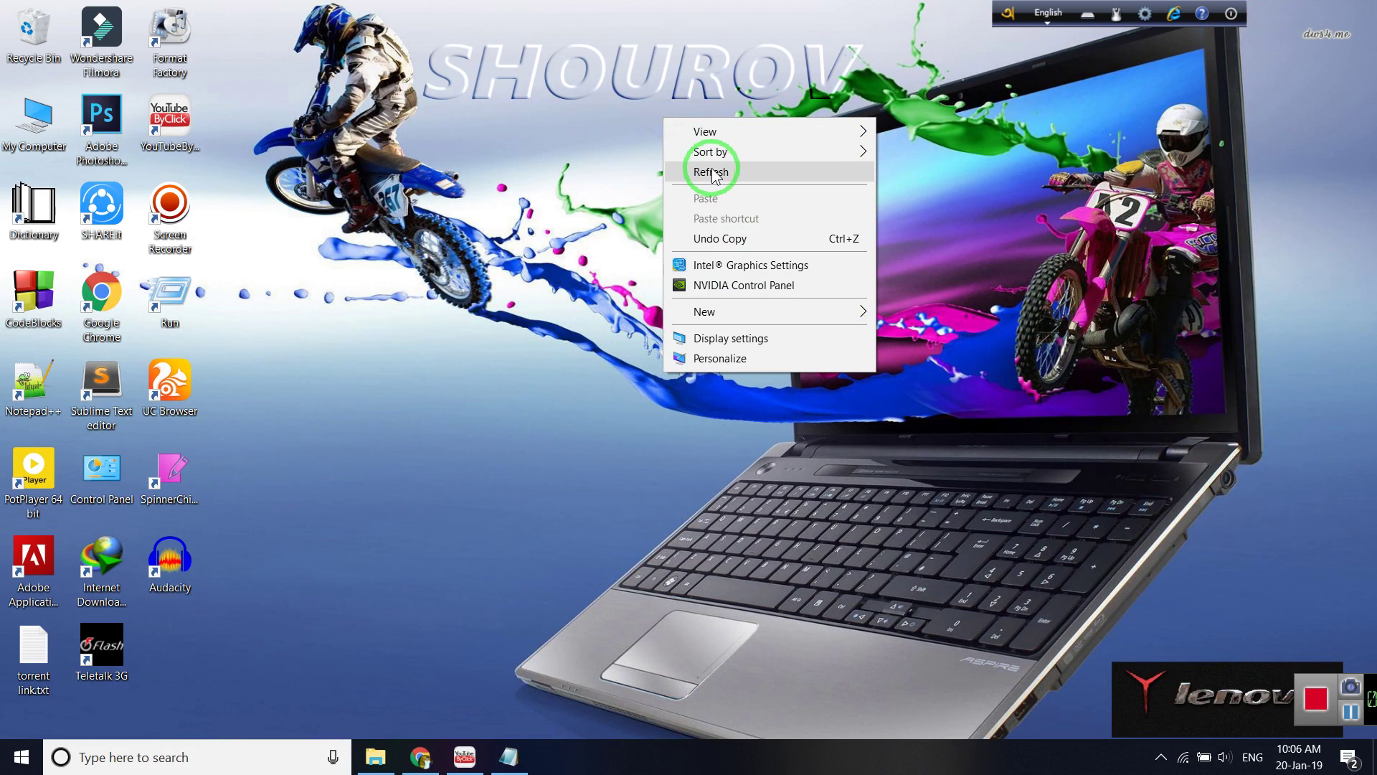
left_click(712, 172)
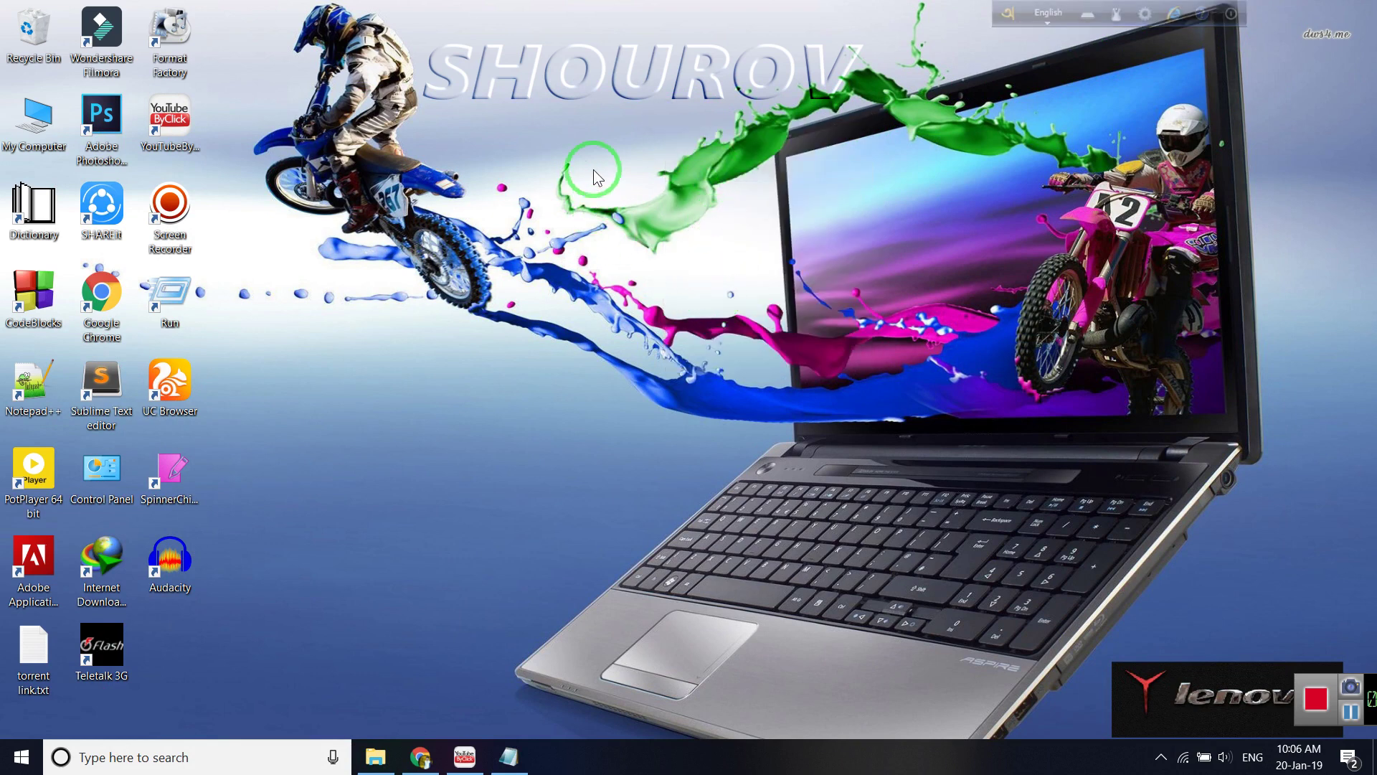
right_click(586, 148)
left_click(637, 207)
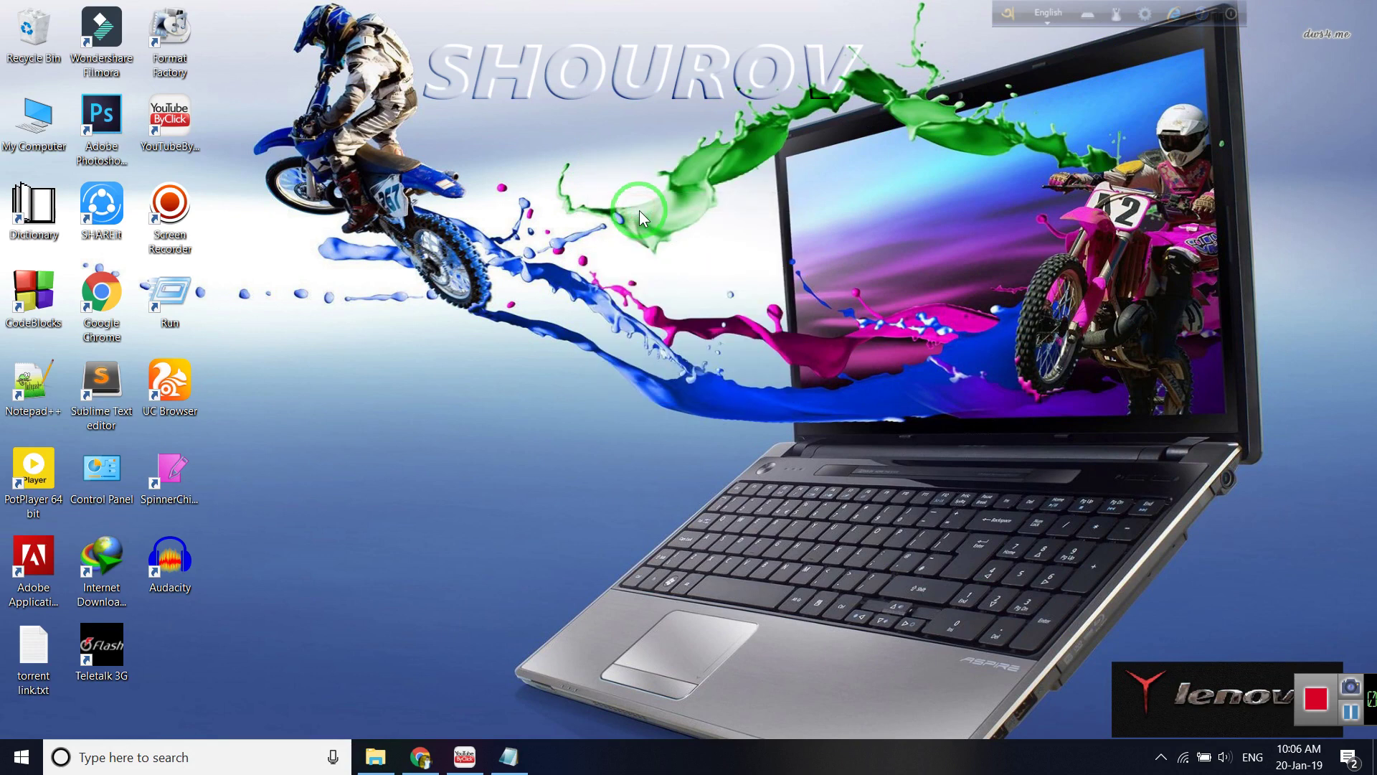